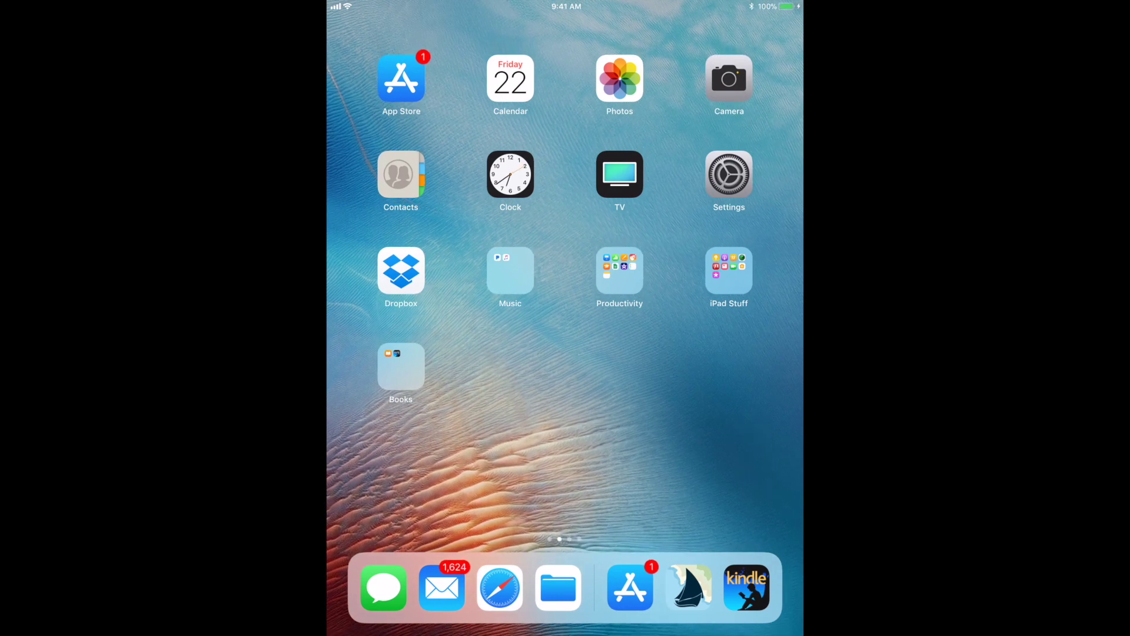
Import CurvedRouteFromAnnotationLine.gpx into iNavX through Waypoints > Import/Export.
left_click(688, 588)
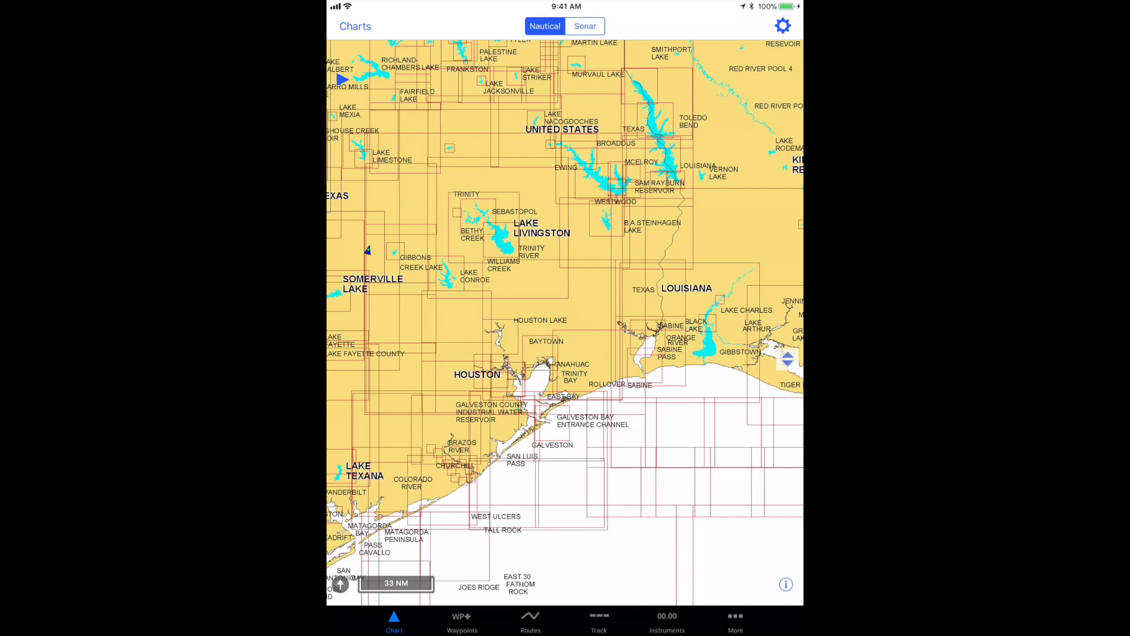
left_click(462, 621)
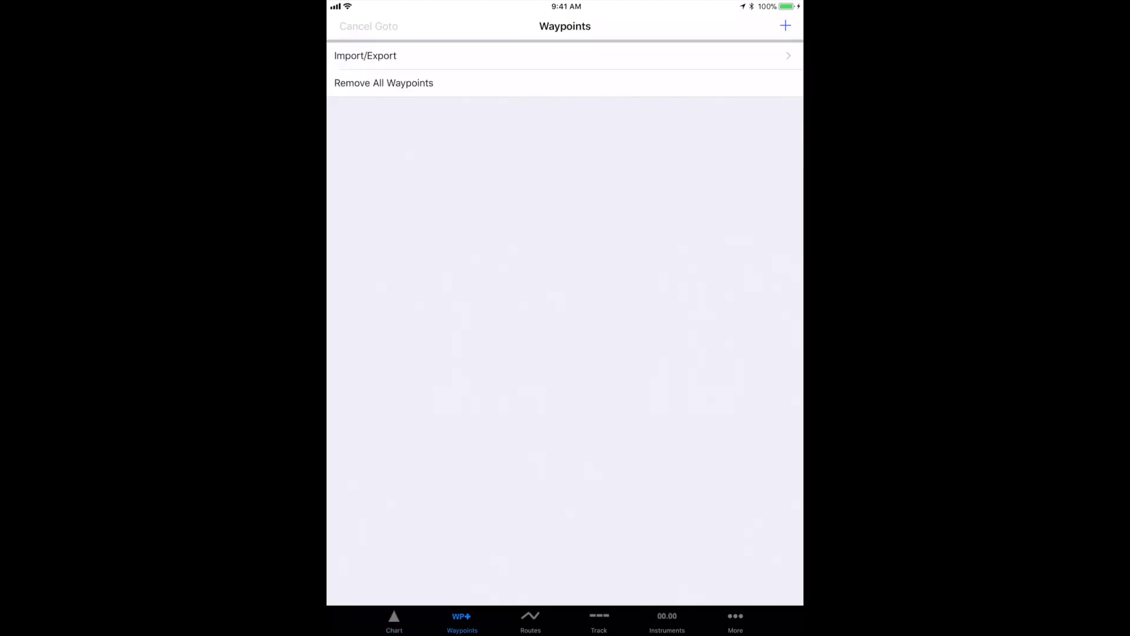
left_click(365, 56)
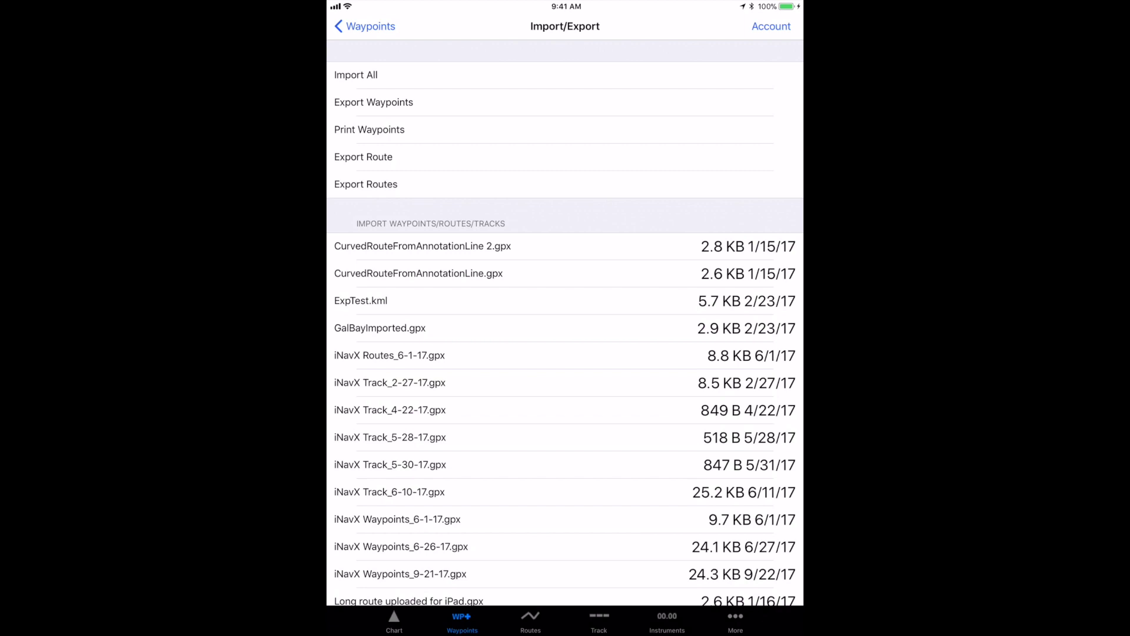
left_click(418, 273)
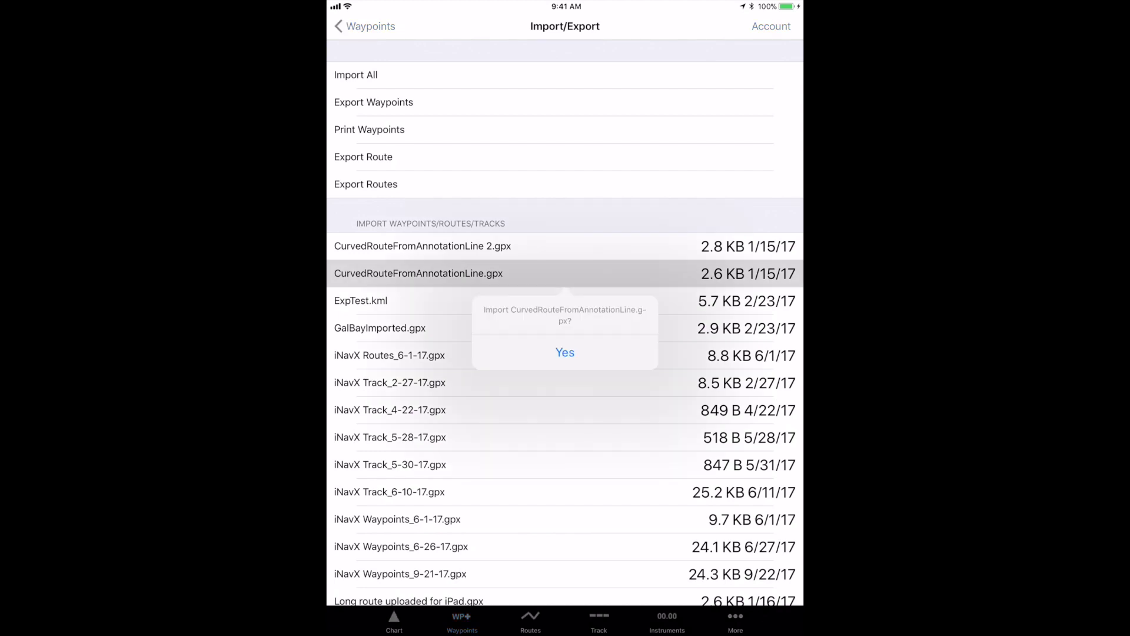
left_click(565, 352)
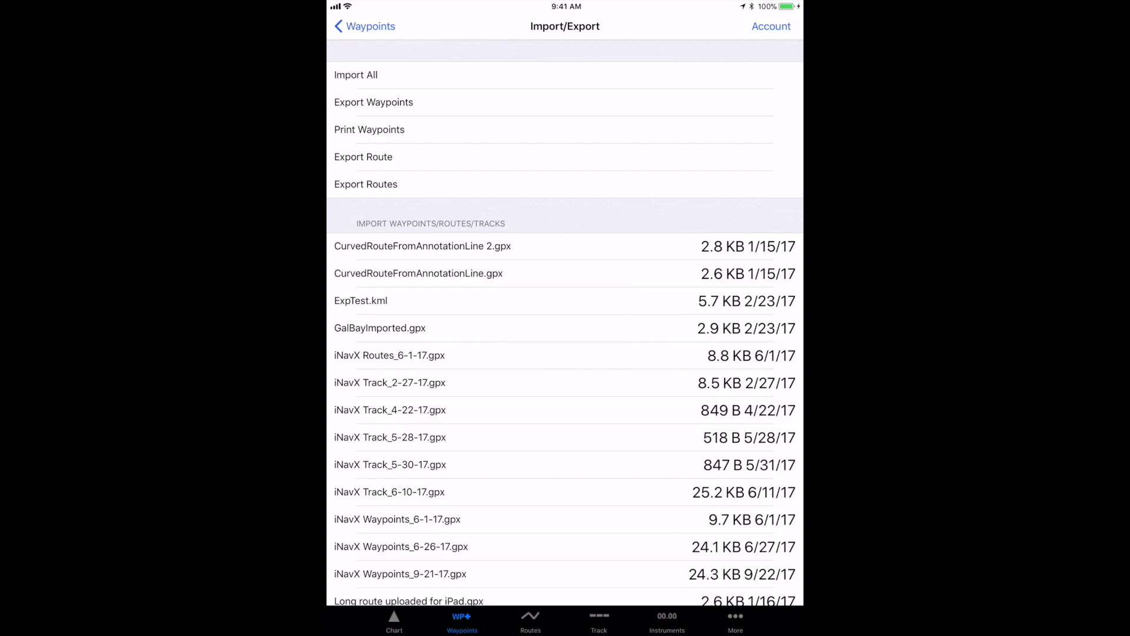
Import the Waypoints.gpx file from the same list, confirming the import.
scroll(565, 318, "down", 5)
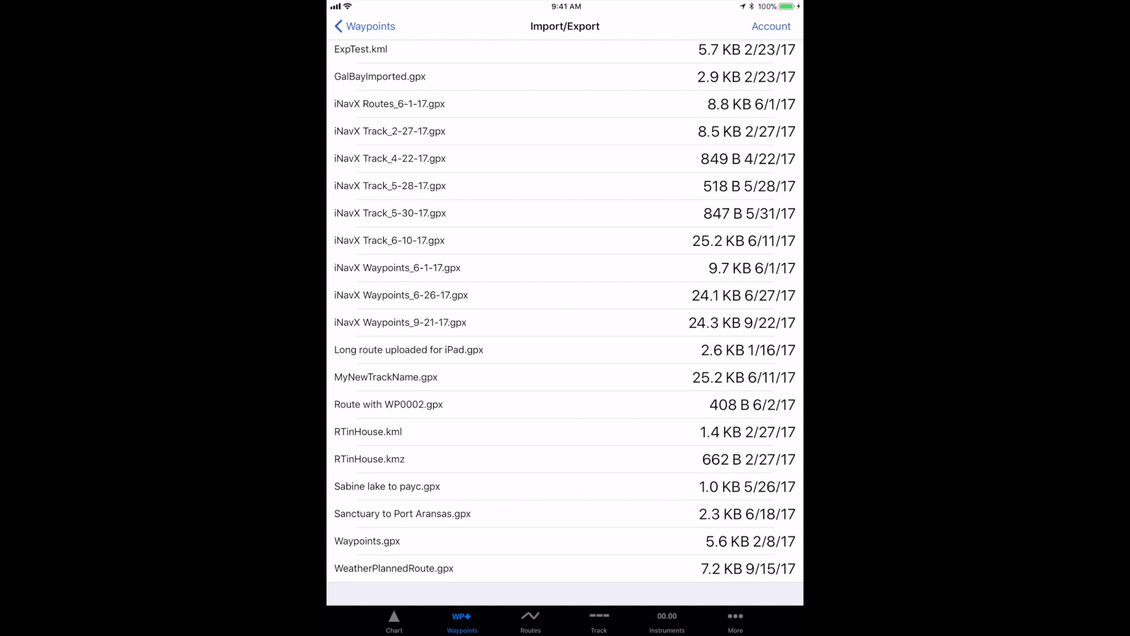
left_click(565, 540)
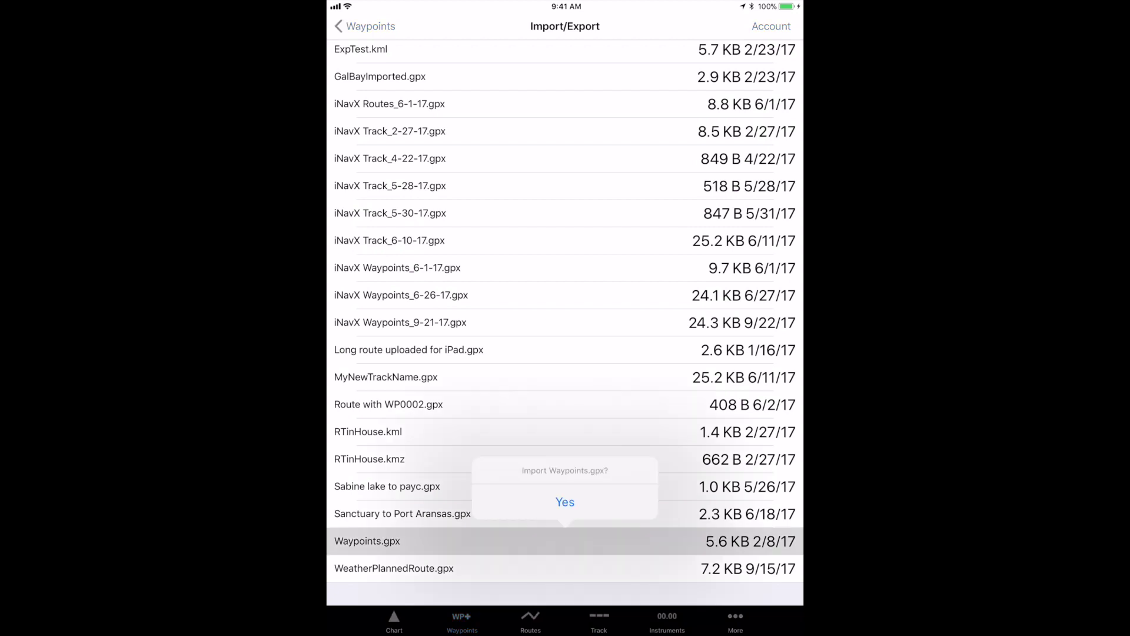
left_click(565, 502)
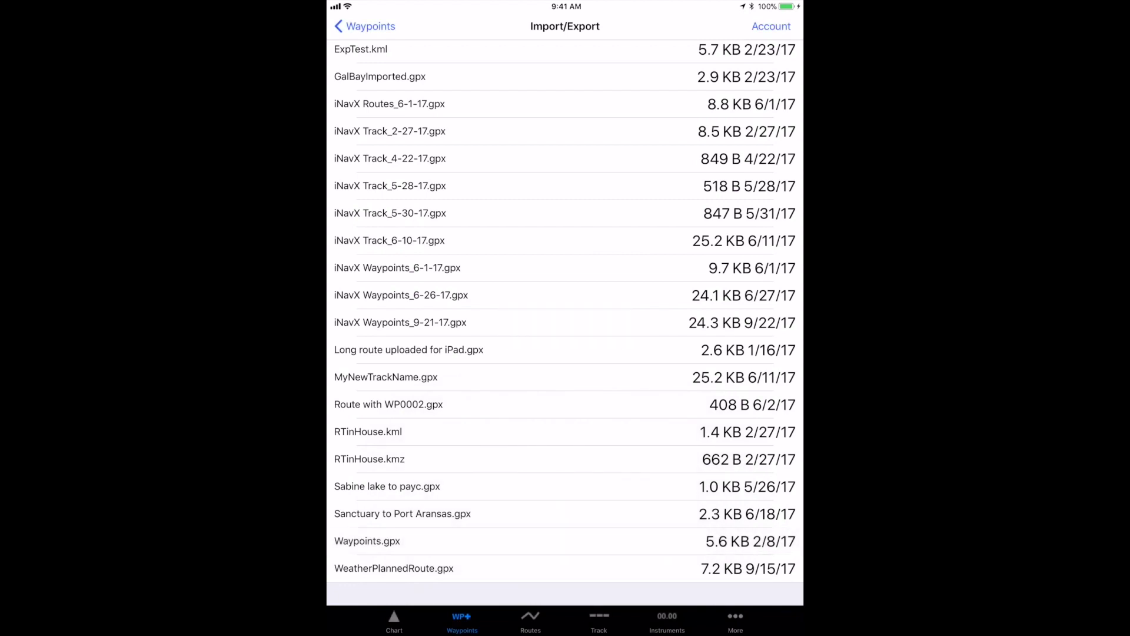
Scroll through the Waypoints list to check the 63 imported waypoints.
left_click(365, 26)
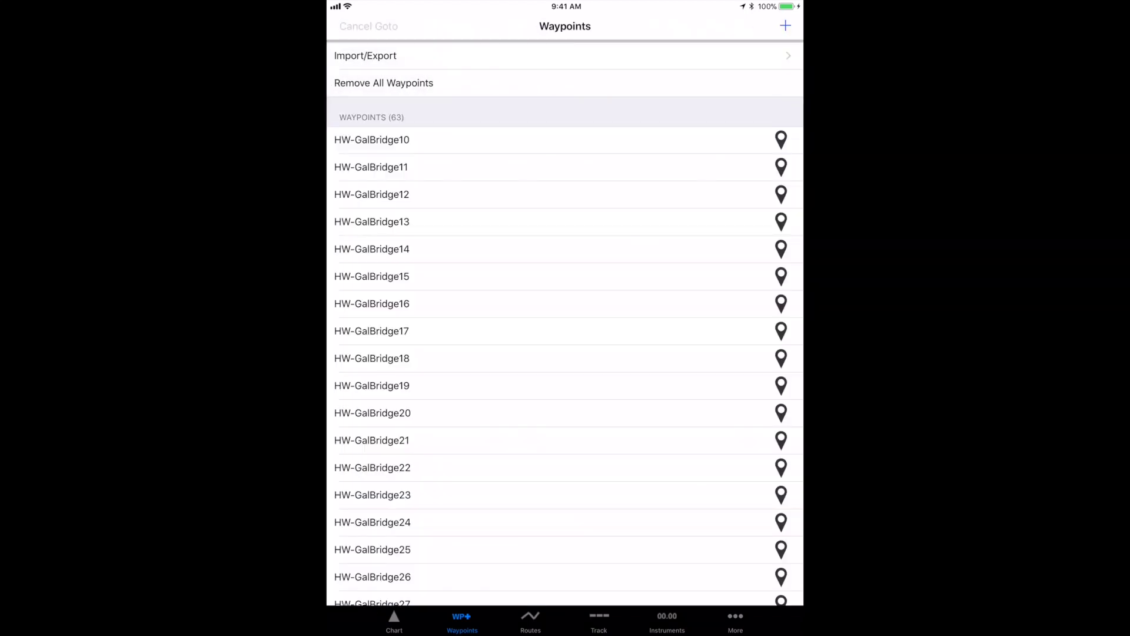
scroll(565, 341, "down", 20)
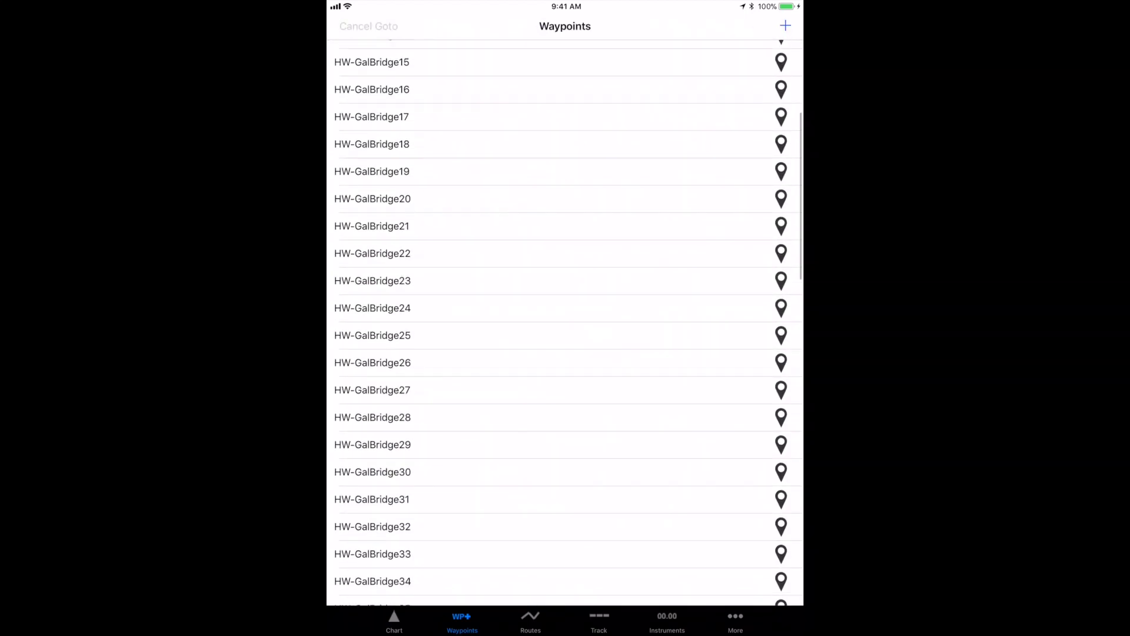
scroll(565, 322, "down", 5)
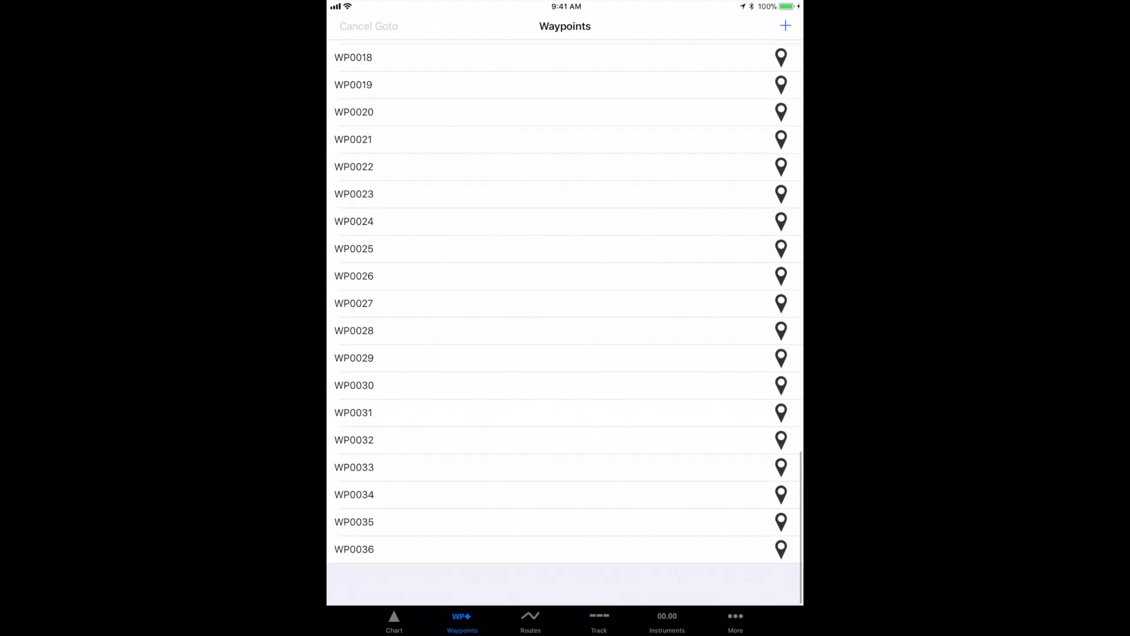
scroll(565, 323, "up", 20)
scroll(565, 322, "up", 2)
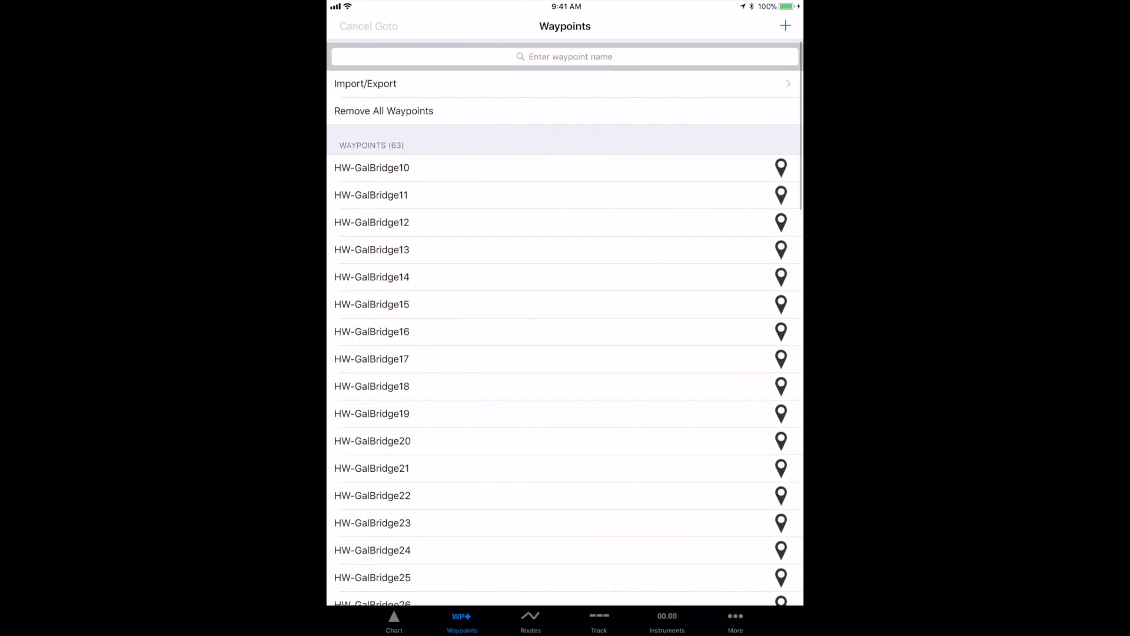
Review the CurvedRouteFromAnnotationLine route's WP0010–WP0036 points, show the chart, then exit to home.
left_click(530, 622)
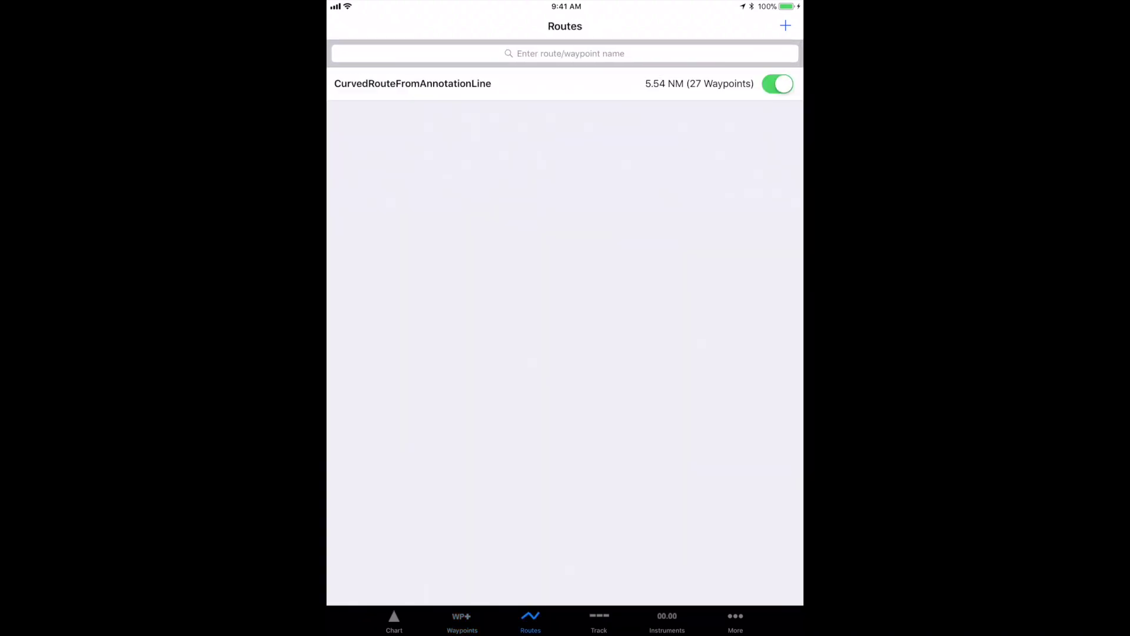
left_click(412, 83)
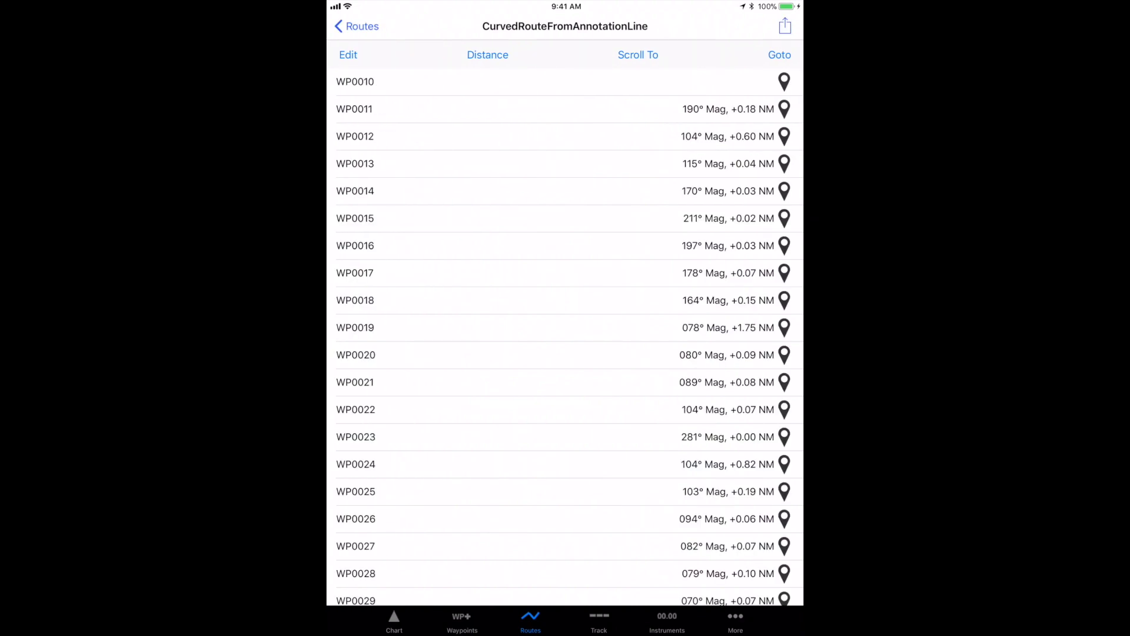
scroll(565, 333, "down", 10)
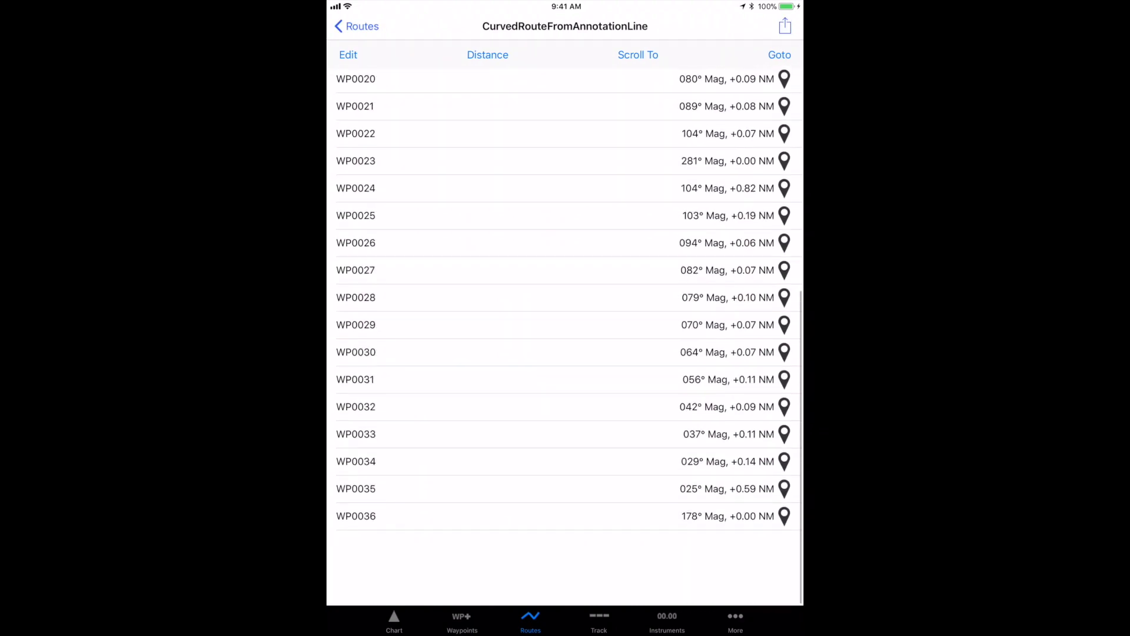
scroll(565, 334, "up", 2)
scroll(565, 339, "up", 5)
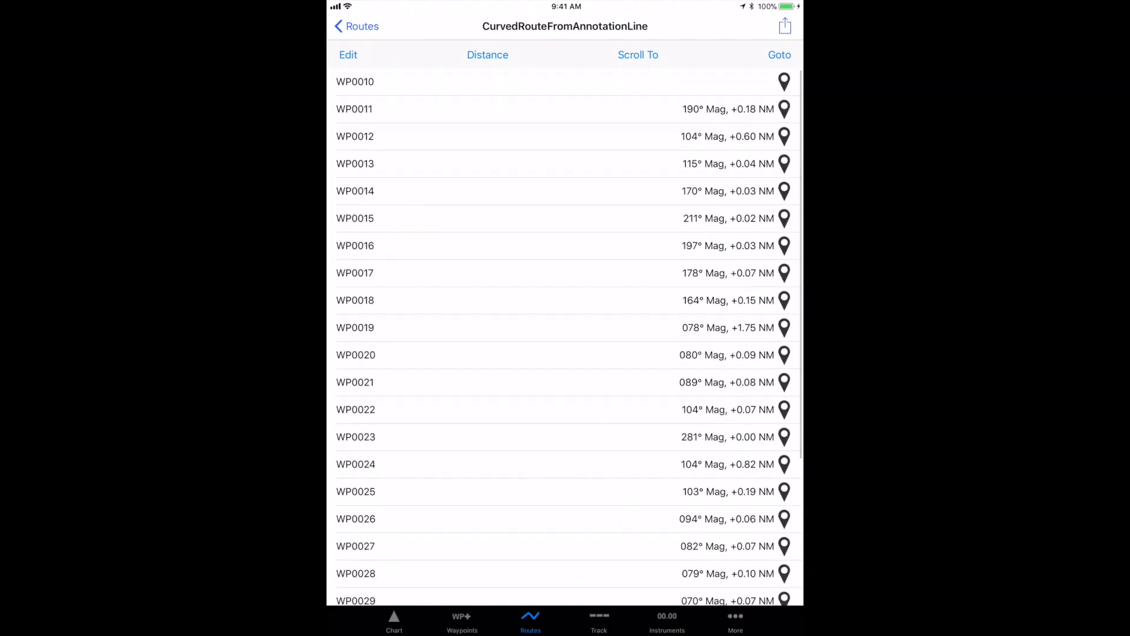
left_click(462, 621)
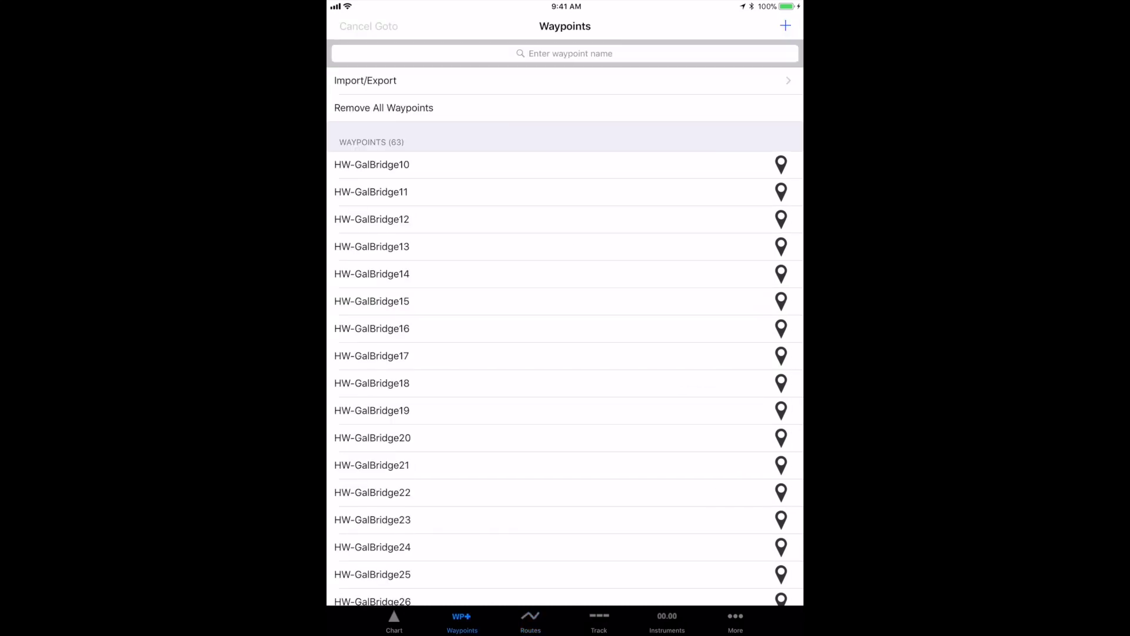
left_click(393, 621)
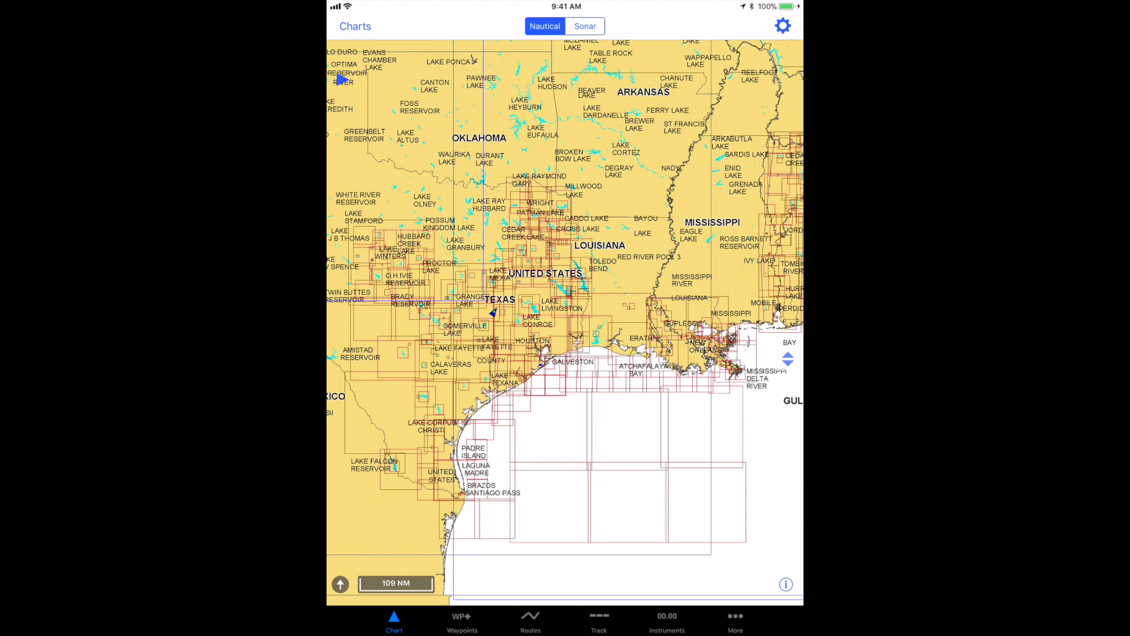
key("super+h")
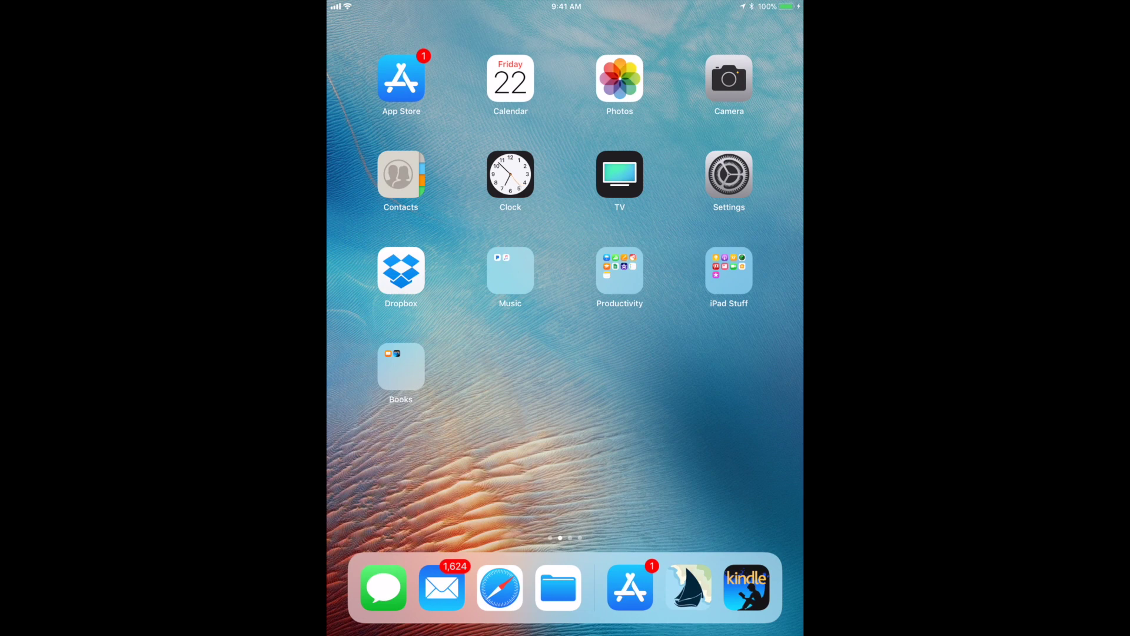
Copy the Route-20170905-1159.gpx attachment from the Weather Route email into iNavX.
left_click(441, 587)
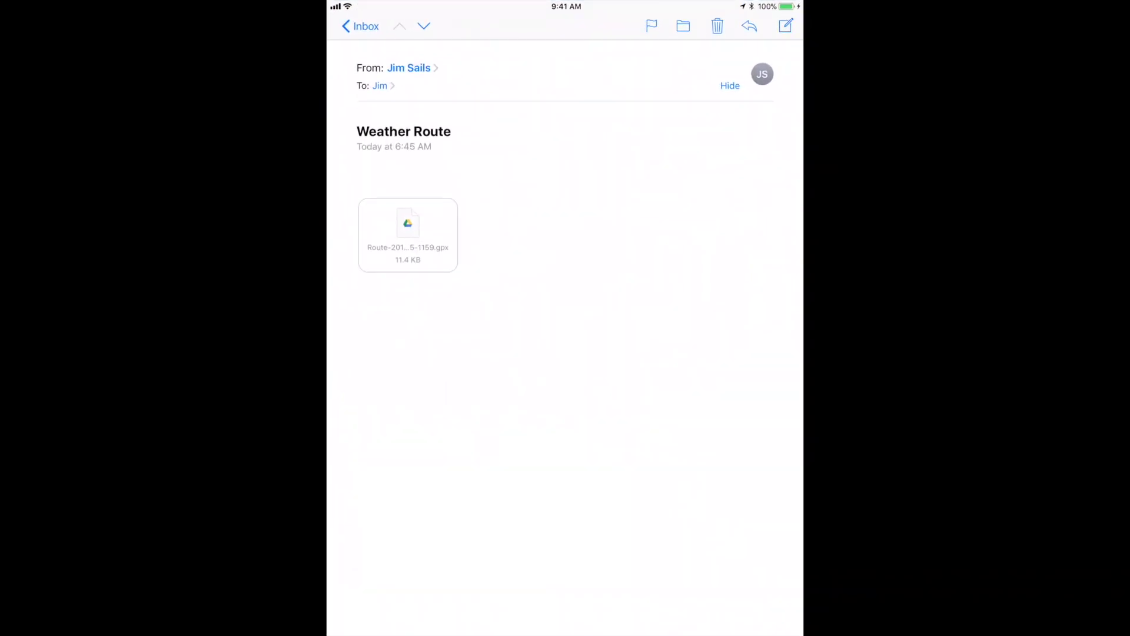
left_click(408, 234)
left_click(408, 235)
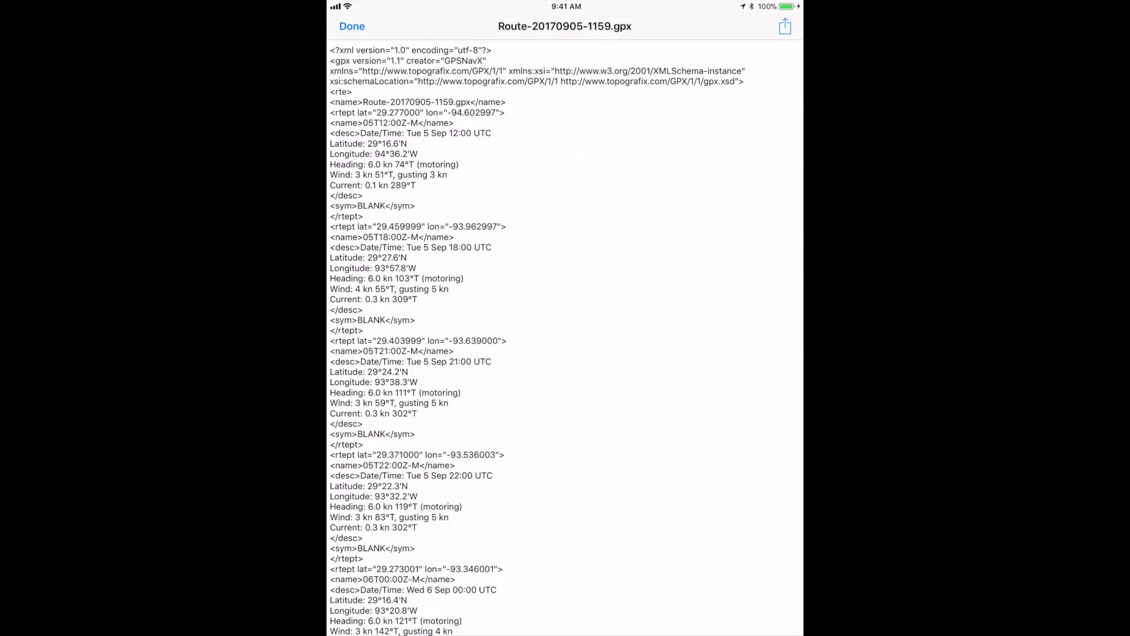
left_click(784, 27)
scroll(671, 186, "right", 3)
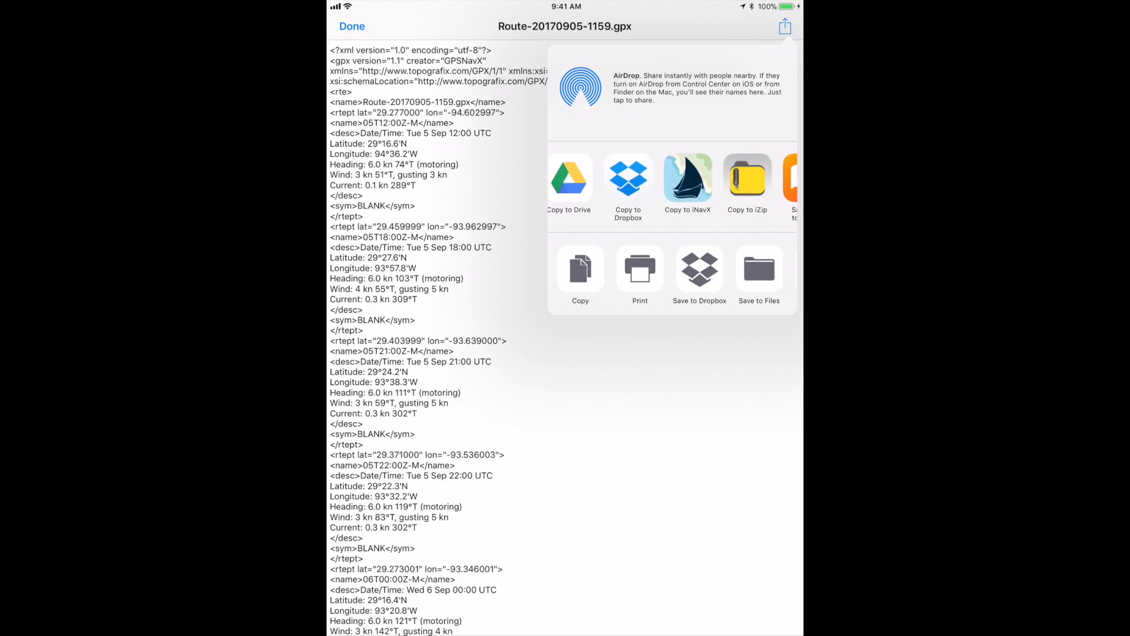
left_click(687, 178)
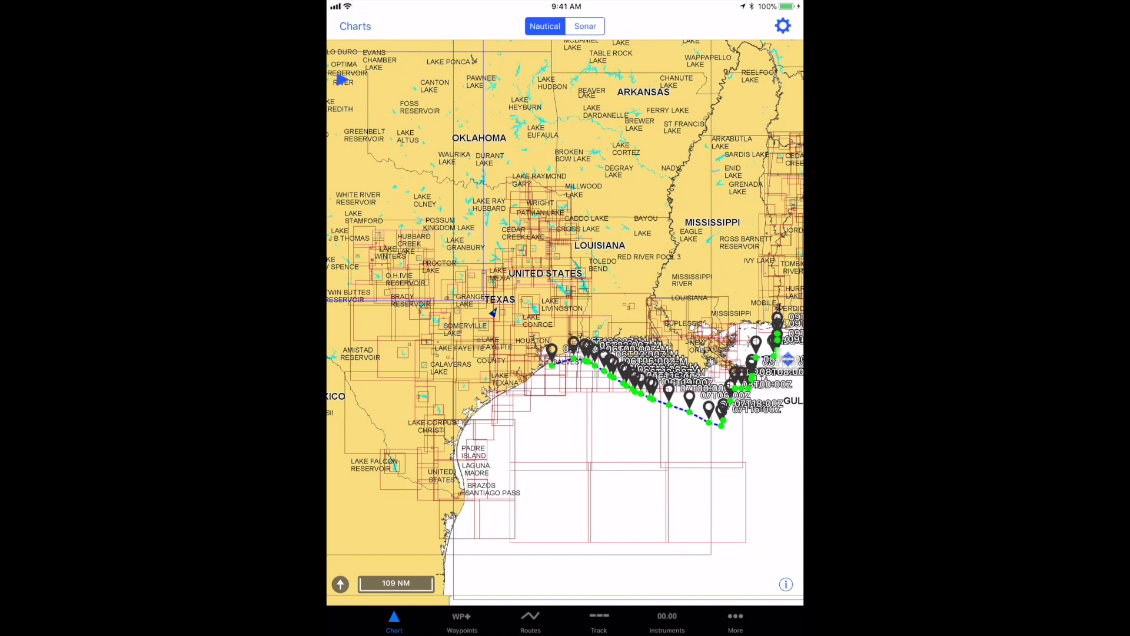
Leave iNavX, with the weather route plotted on the Gulf coast, for the home screen.
key("super+h")
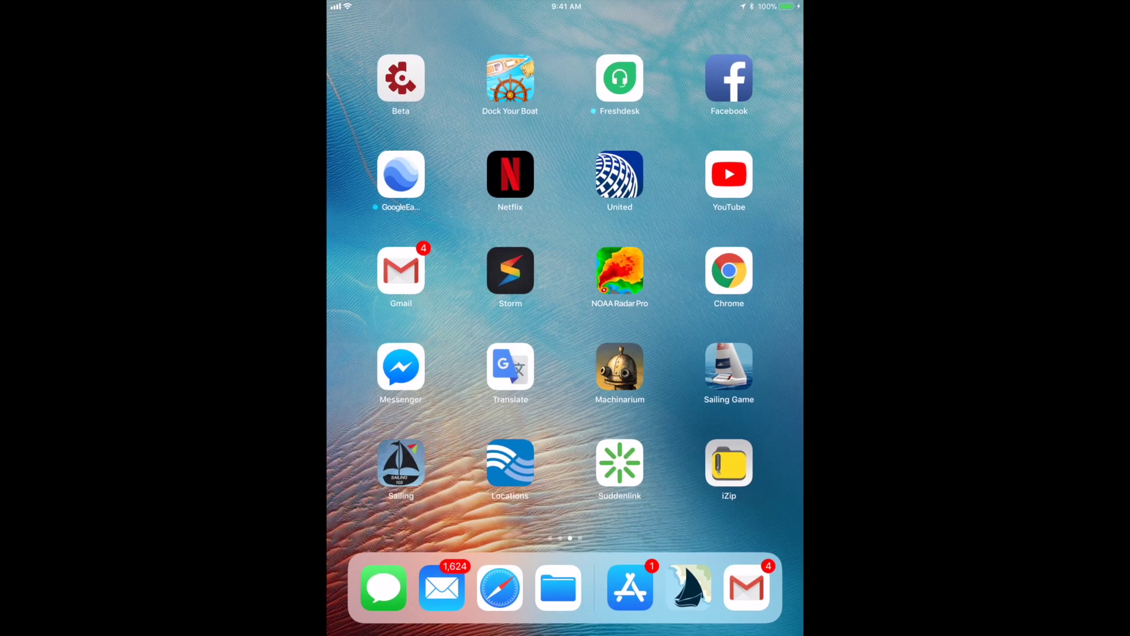
Copy the RT0001.gpx attachment from the Gmail Routes email into iNavX, then return home.
left_click(401, 270)
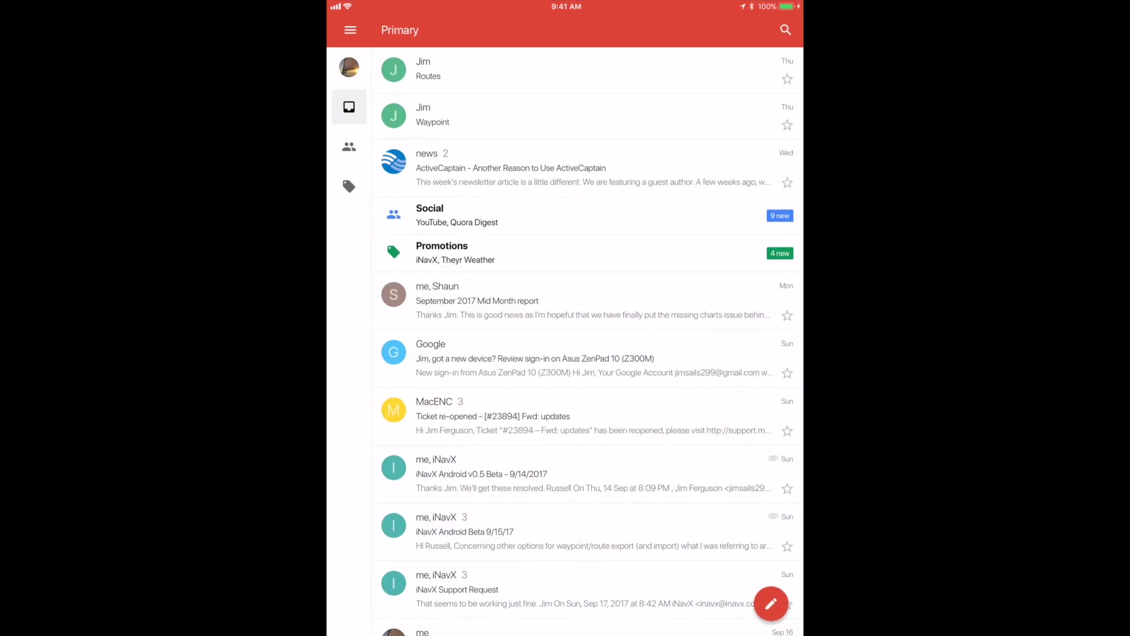
left_click(471, 70)
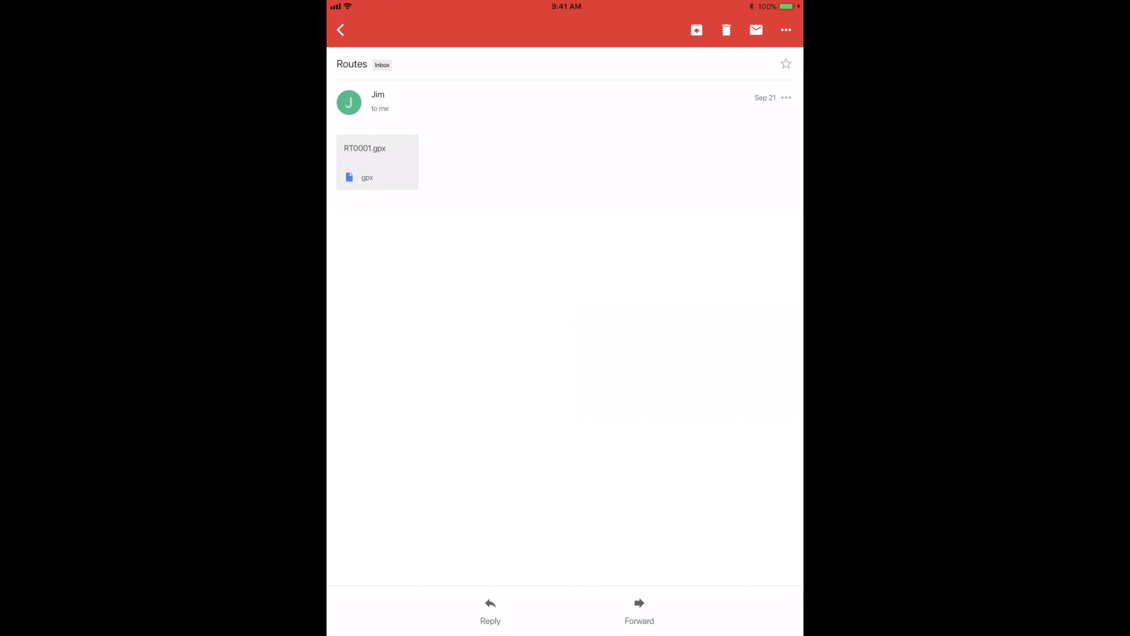
left_click(377, 162)
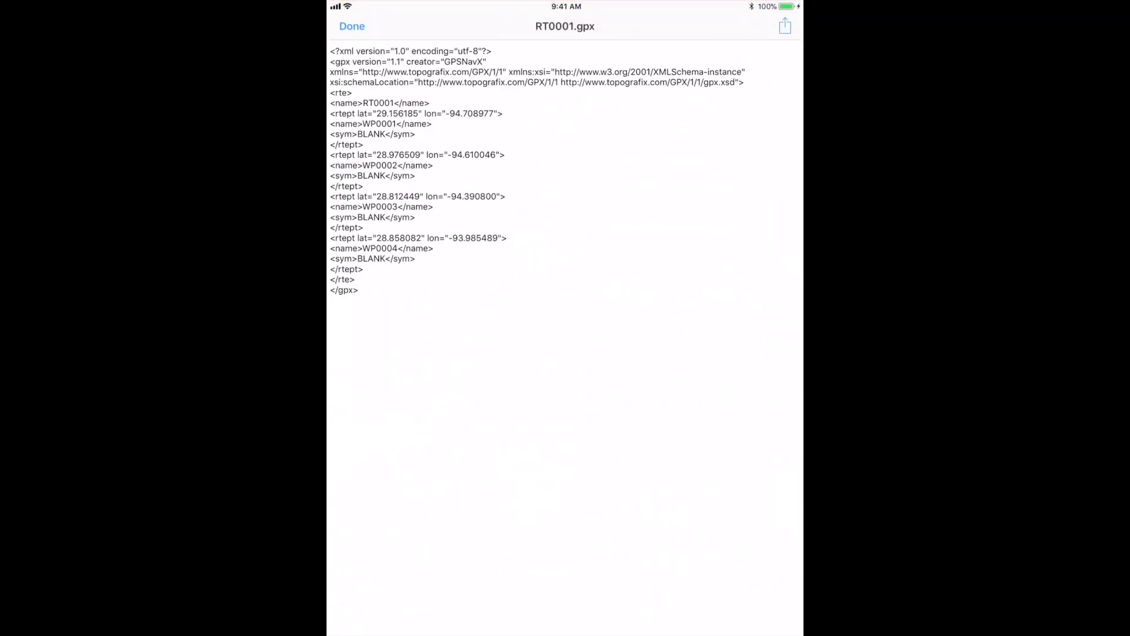
left_click(785, 26)
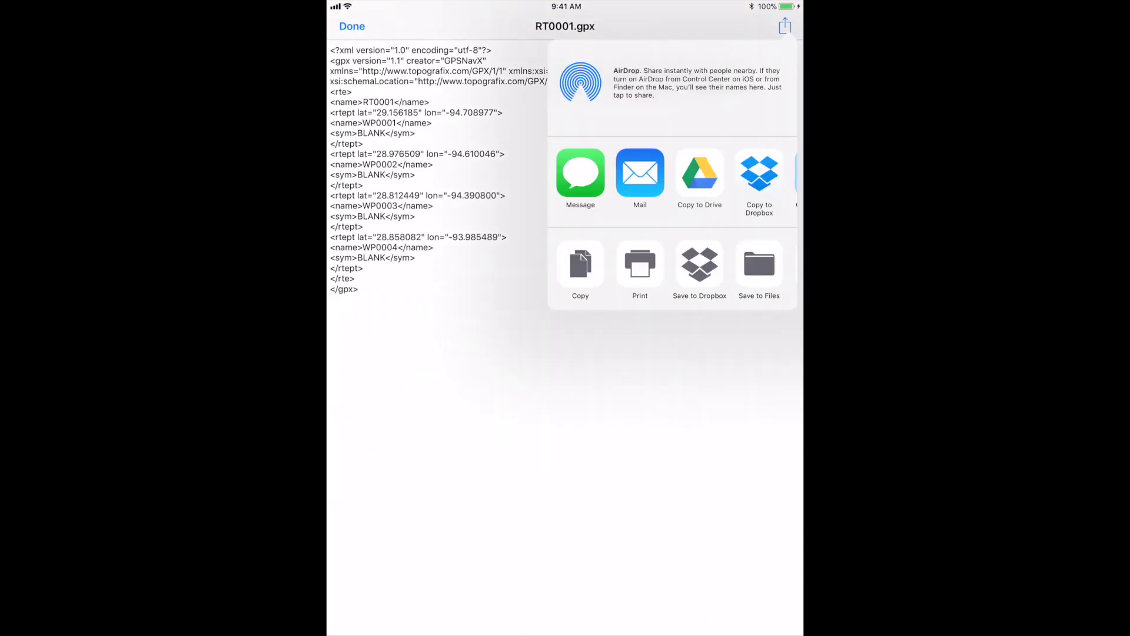
scroll(672, 177, "right", 5)
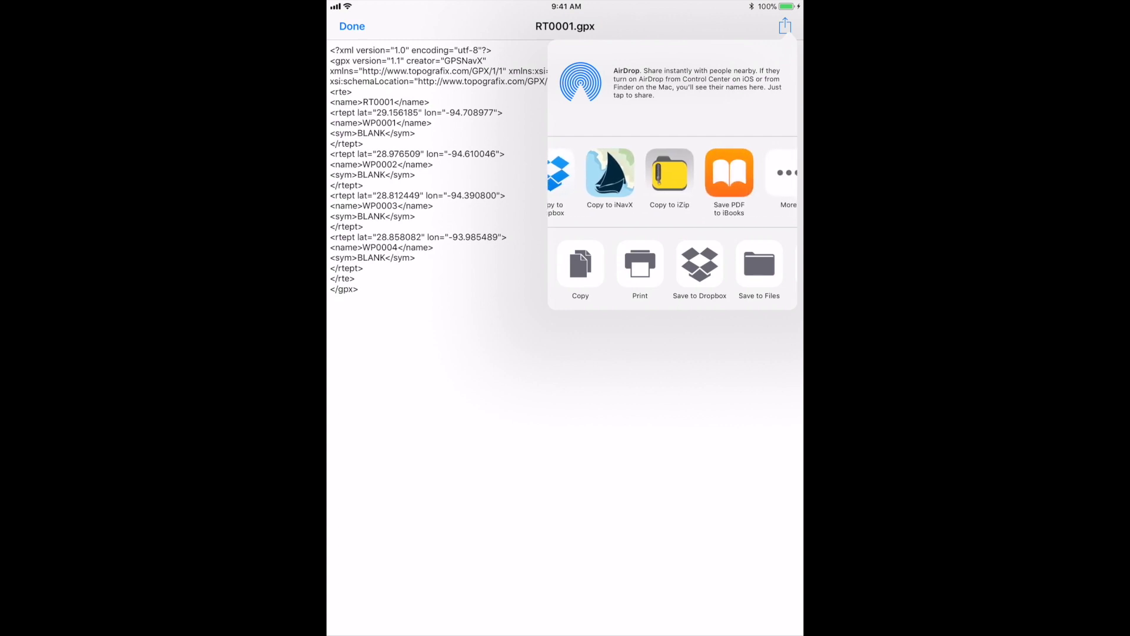
left_click(599, 173)
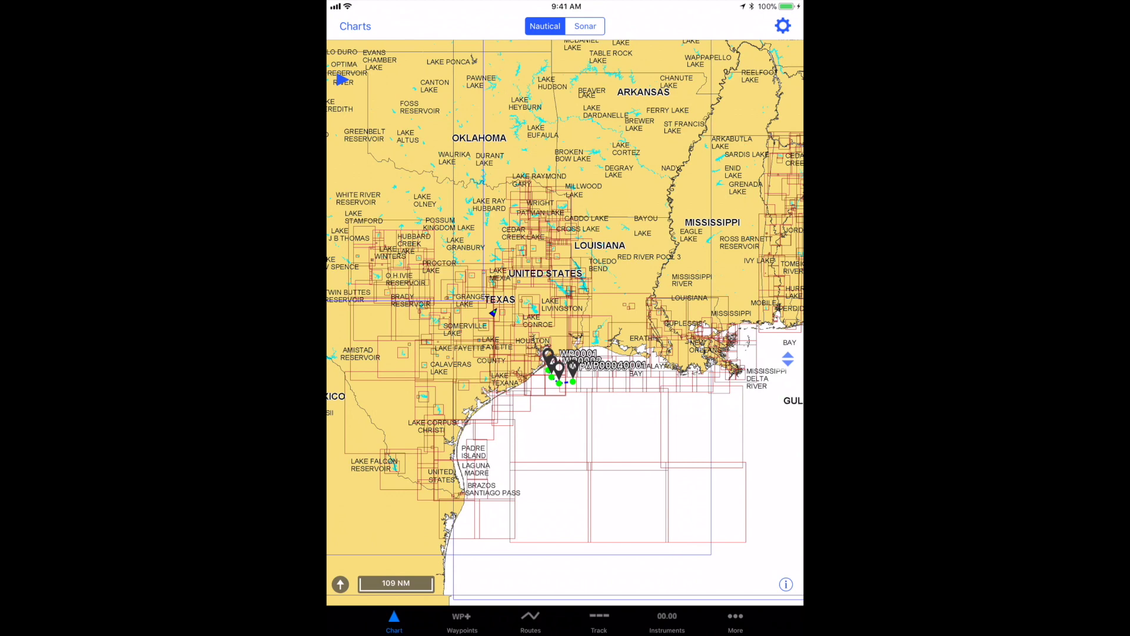
key("super+h")
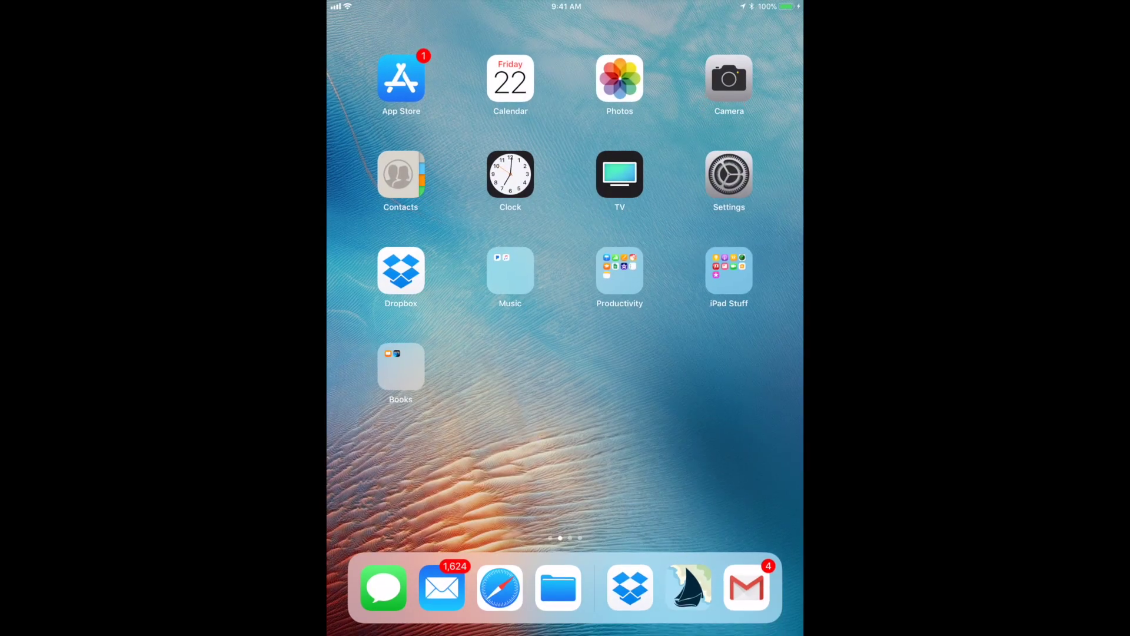
Export WeatherPlannedRoute.gpx from Dropbox via Open In… and copy it into iNavX.
left_click(630, 588)
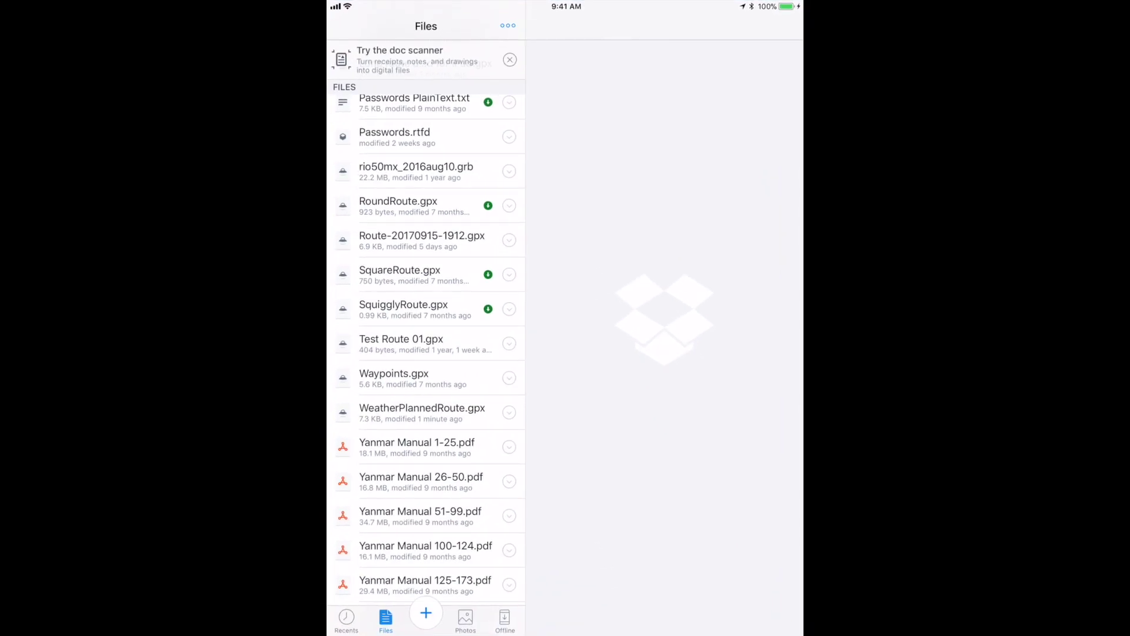
left_click(422, 412)
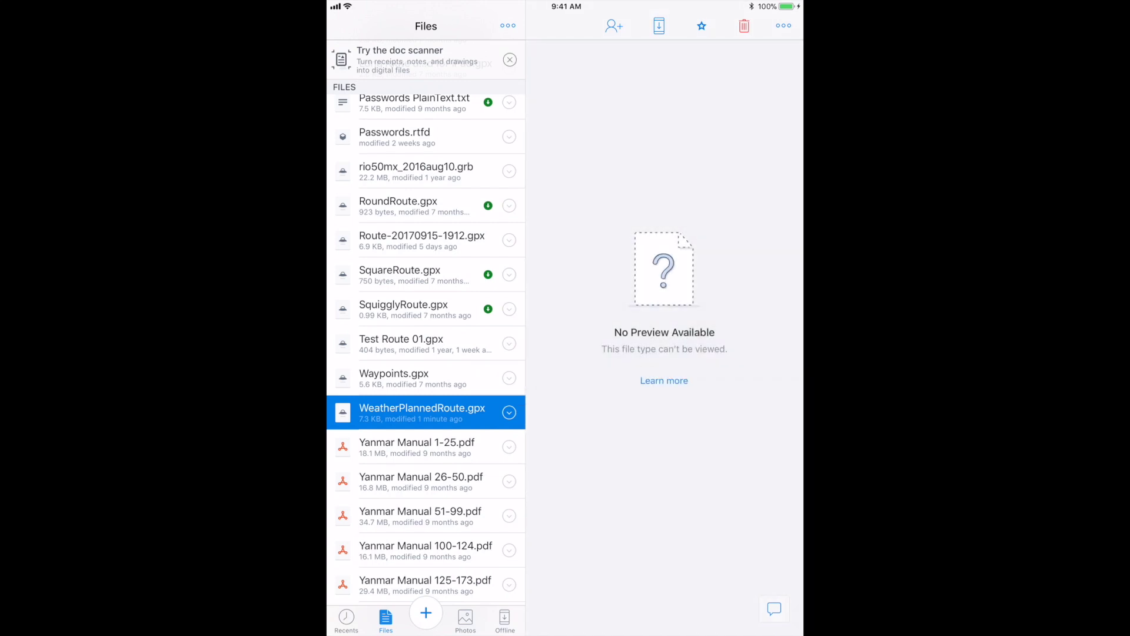
left_click(783, 25)
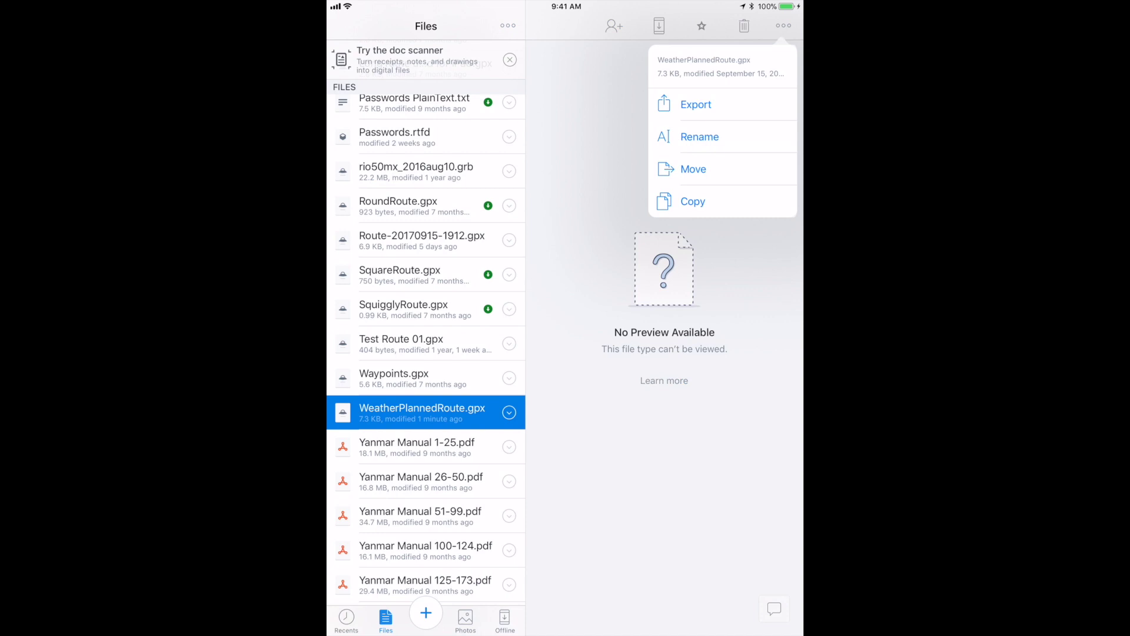
key("Escape")
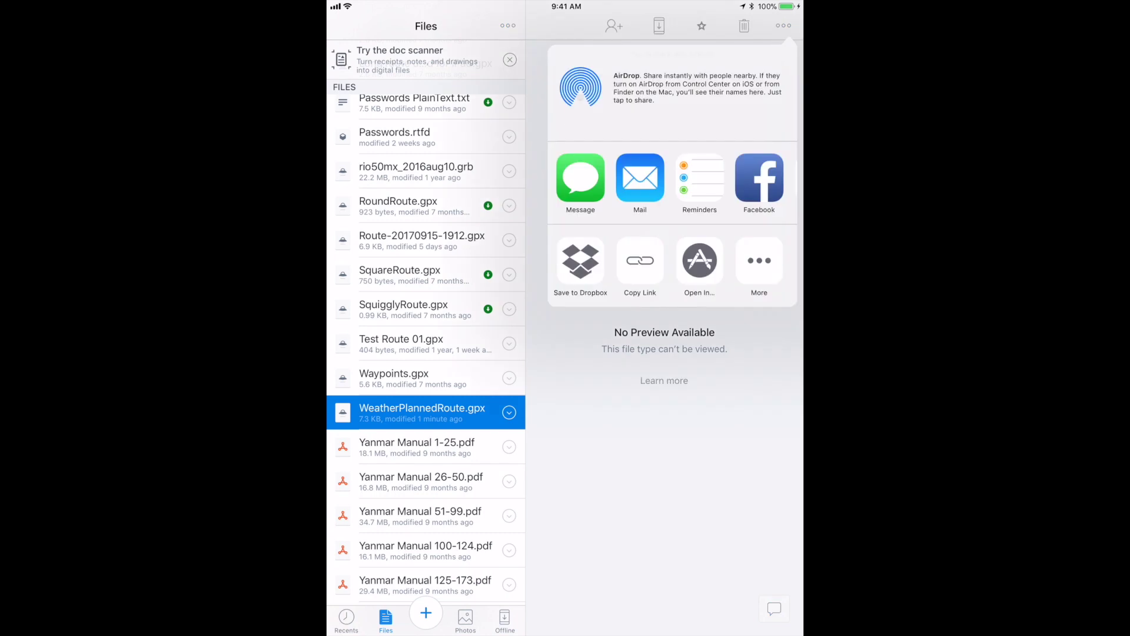
scroll(671, 177, "right", 2)
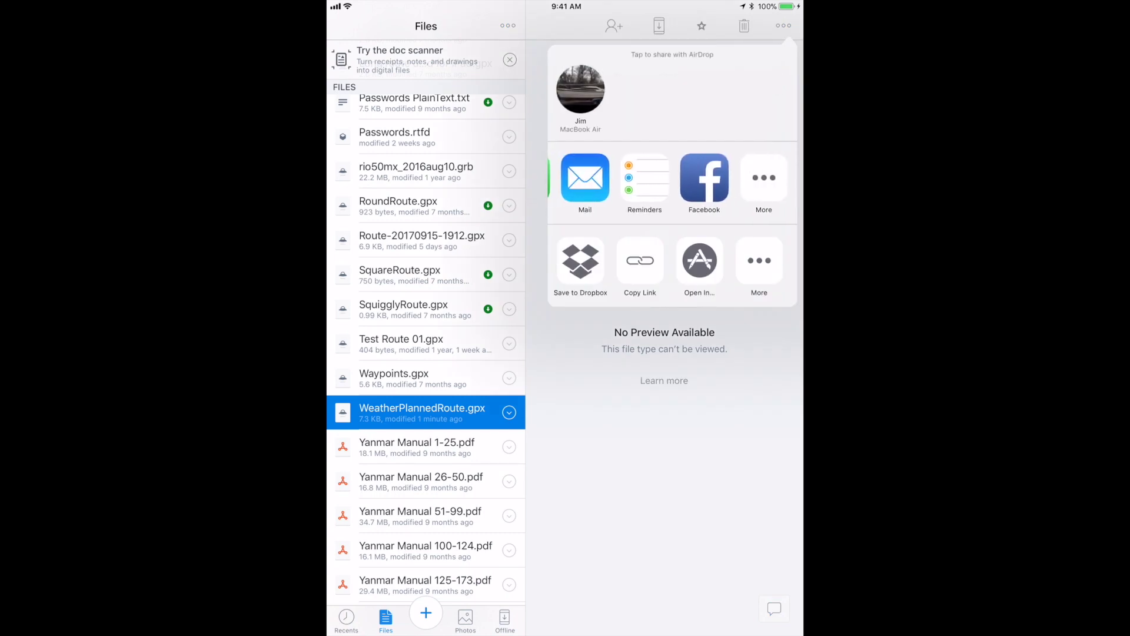
left_click(699, 260)
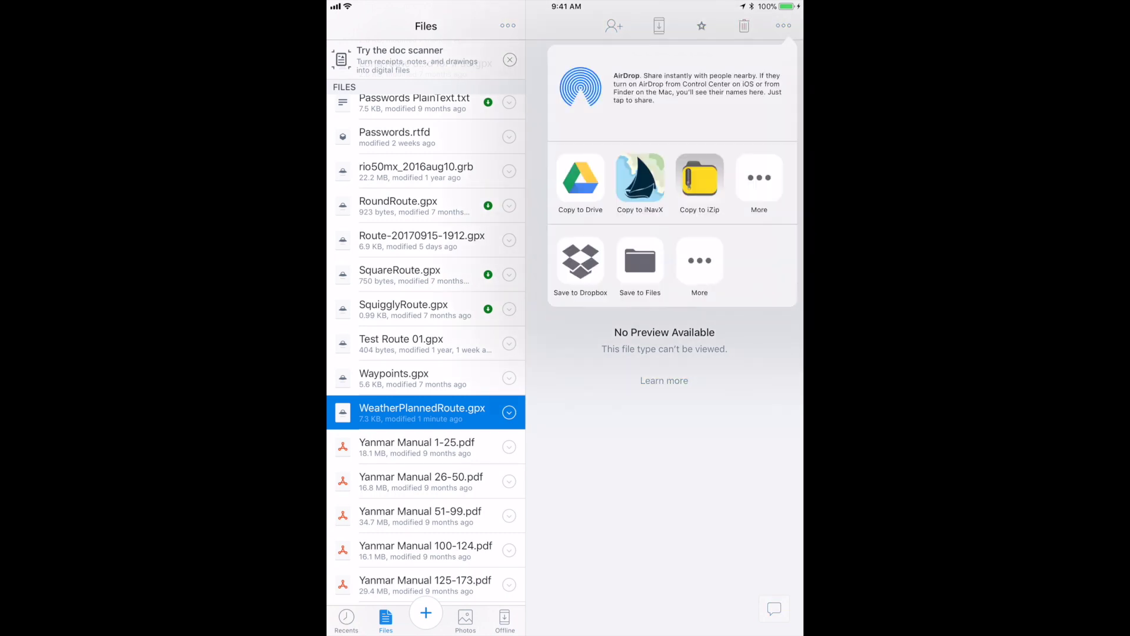
left_click(640, 177)
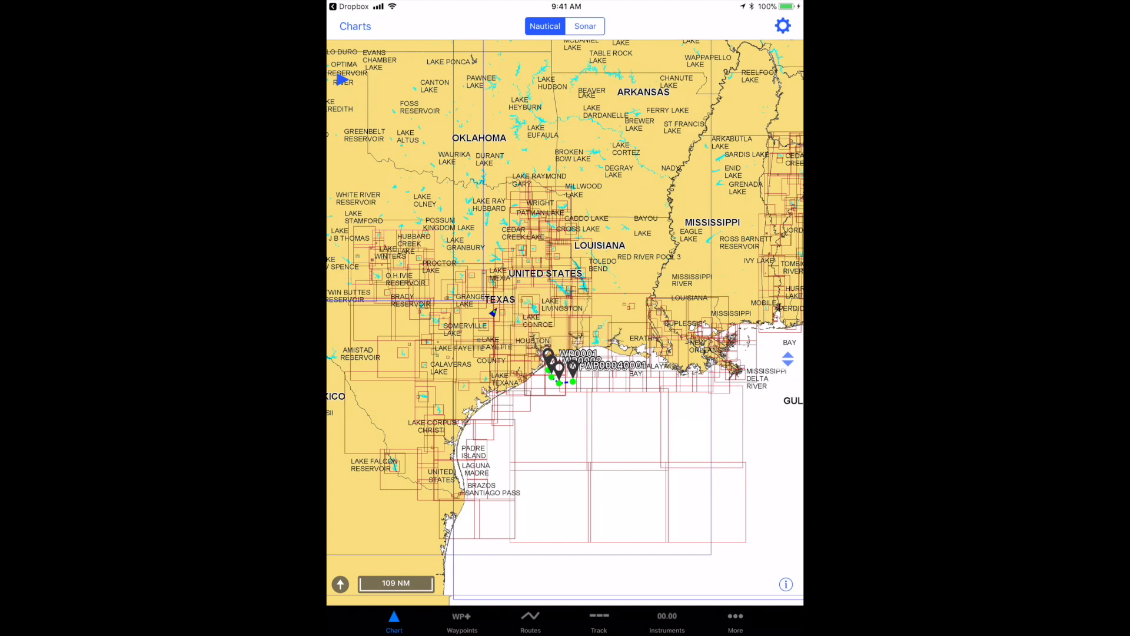
scroll(538, 542, "down", 5)
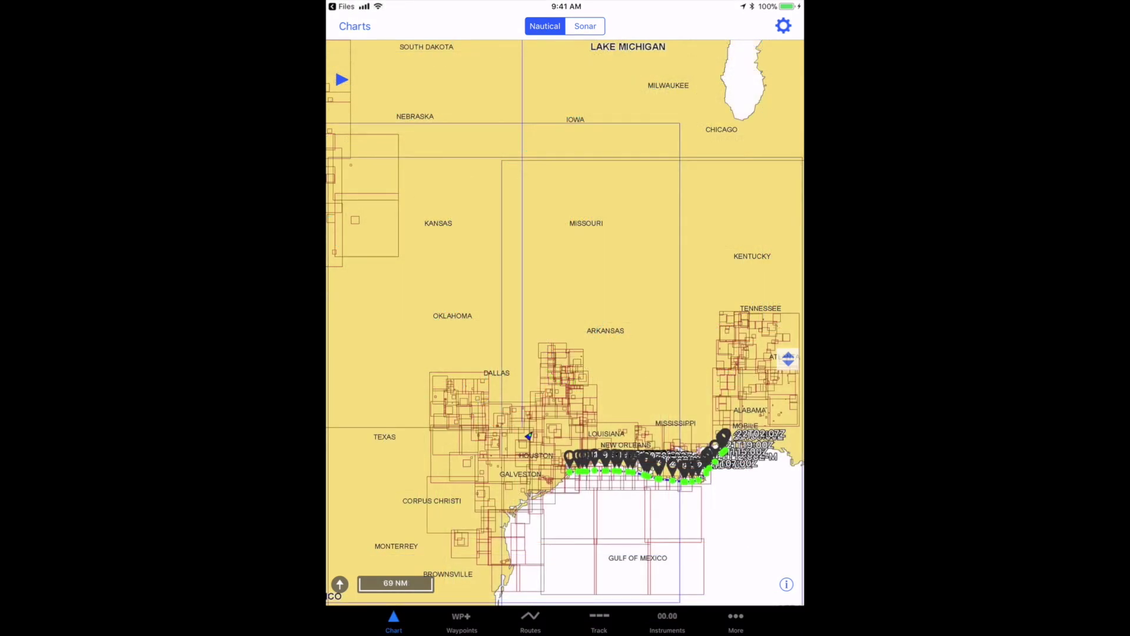
Switch off WeatherPlannedRoute.gpx under Routes, return to the chart, then go home.
left_click(530, 621)
left_click(777, 184)
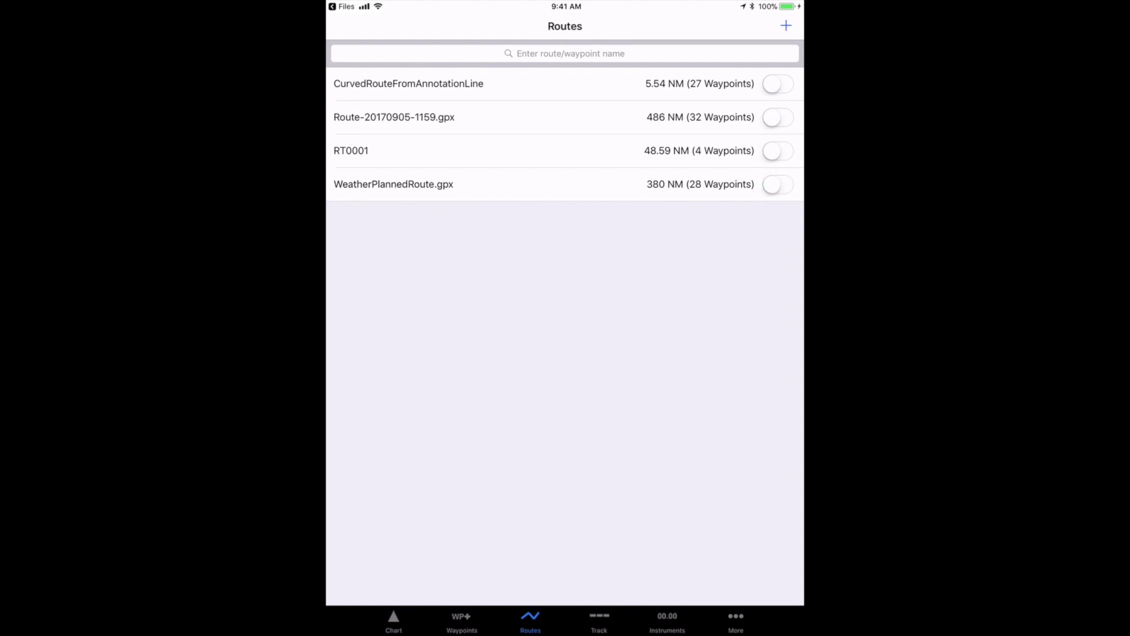
left_click(394, 621)
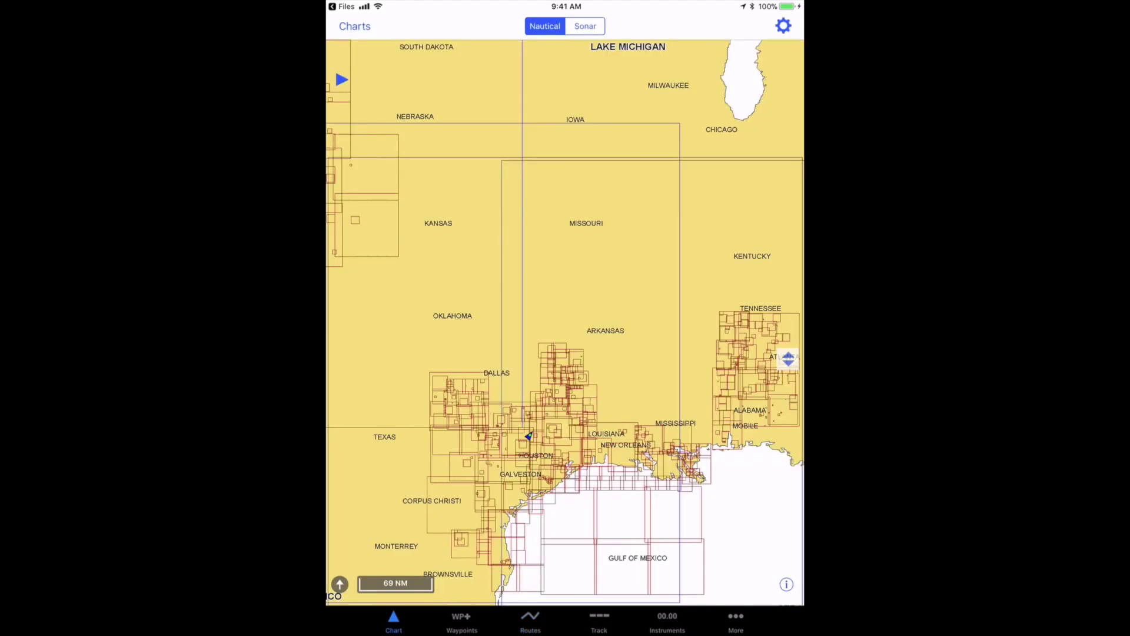
key("super+h")
Navigate in Files to iCloud Drive's Routes & Waypoints folder.
left_click(558, 588)
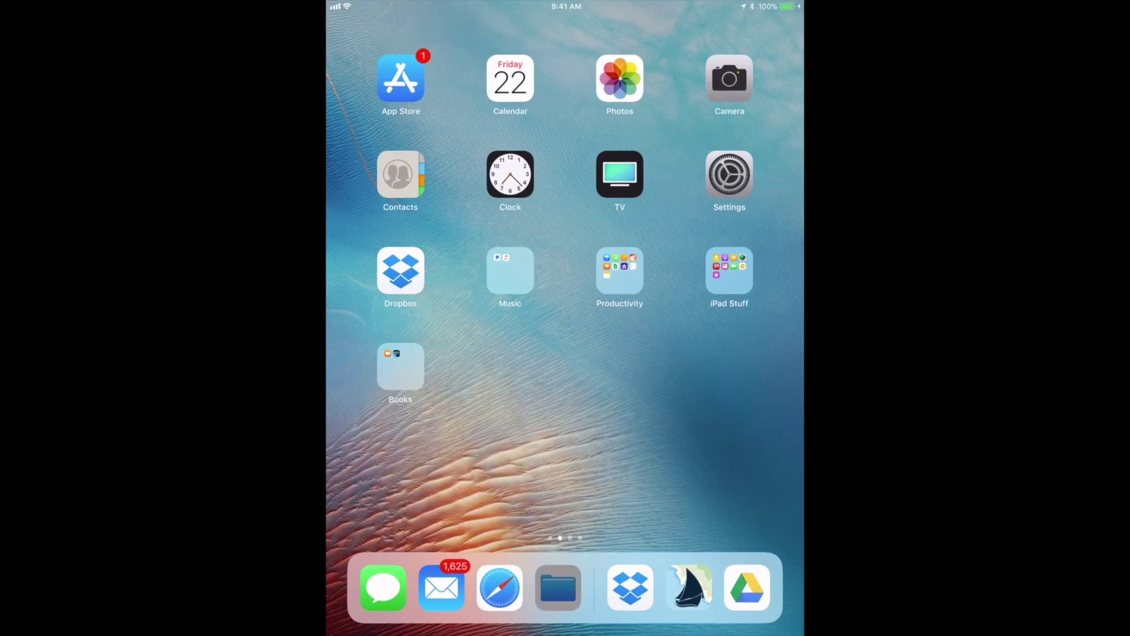
left_click(354, 25)
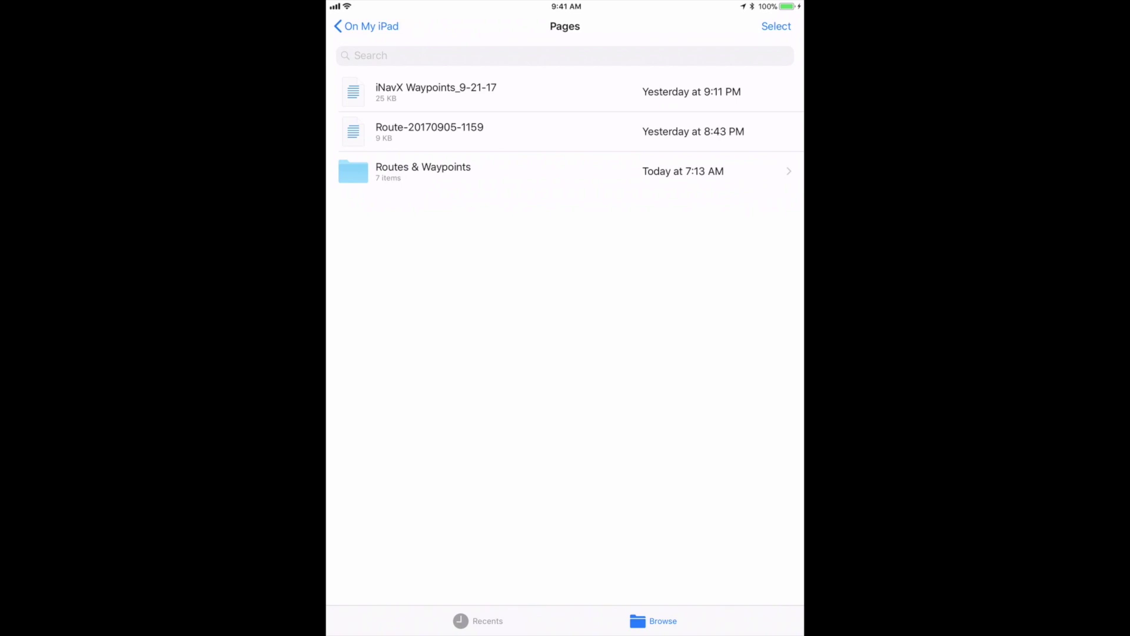
left_click(370, 26)
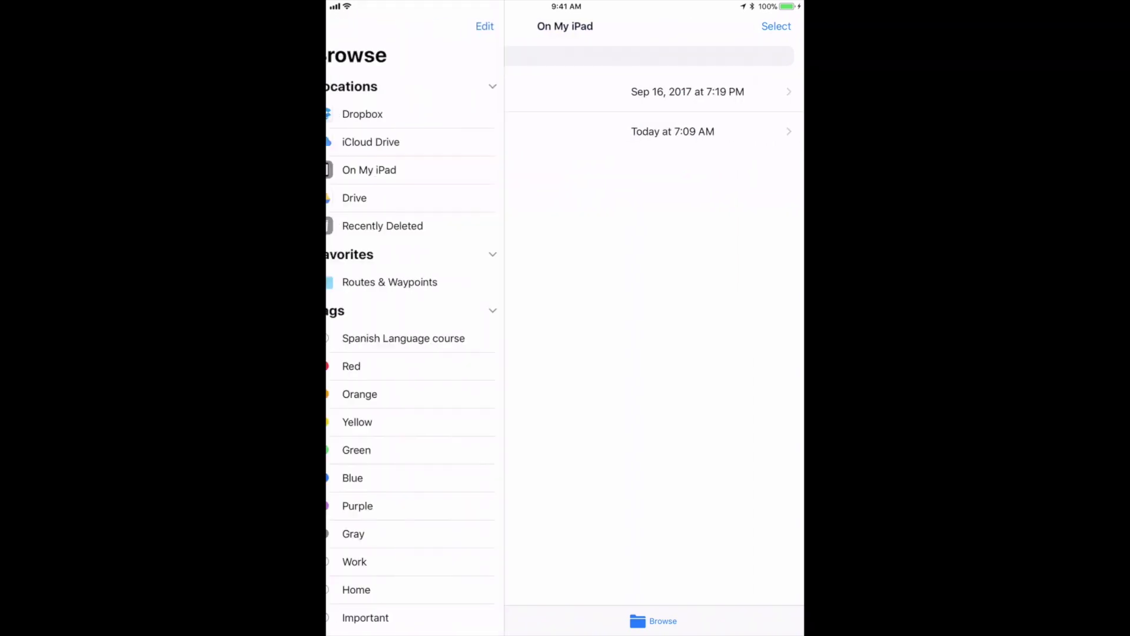
left_click(391, 142)
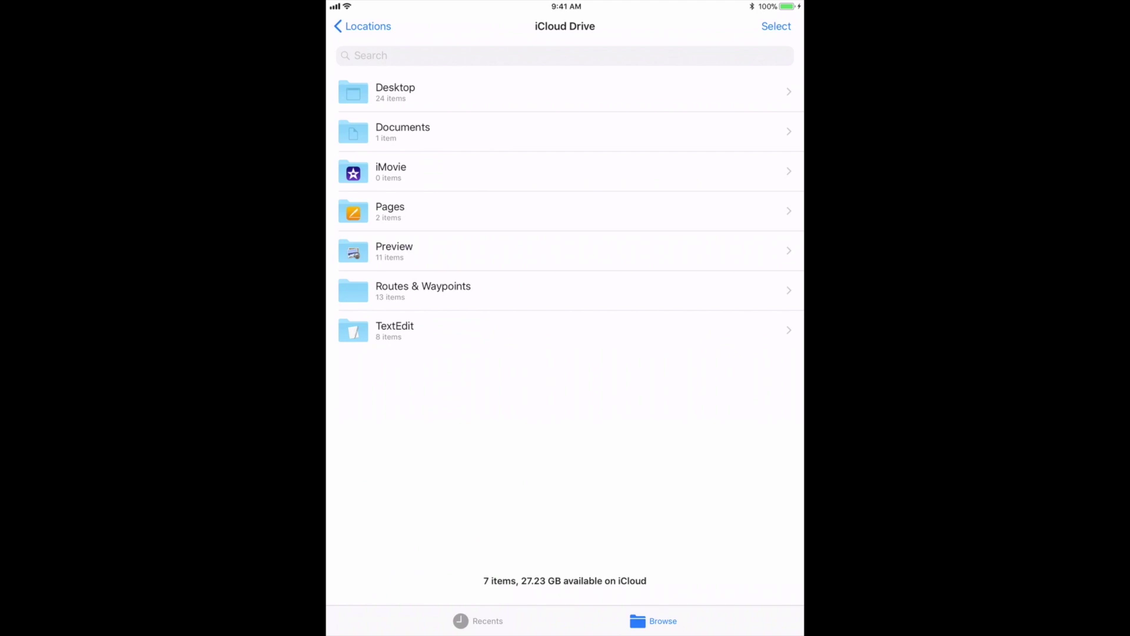
left_click(423, 290)
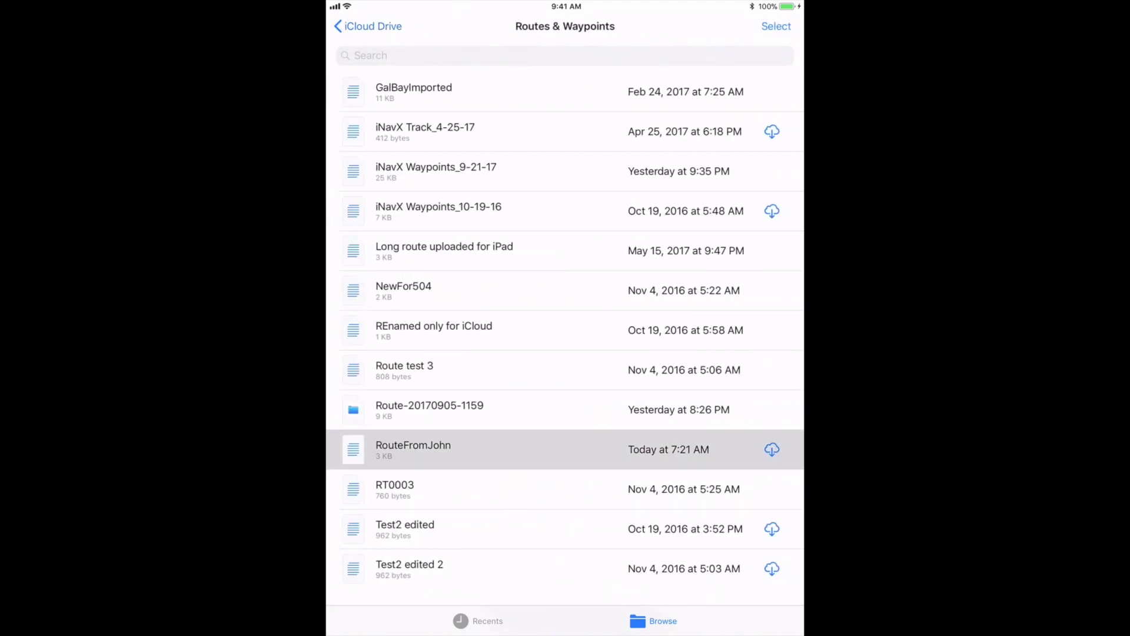
Copy the 3 KB RouteFromJohn.gpx into iNavX and enable it under Routes on the chart.
left_click(776, 26)
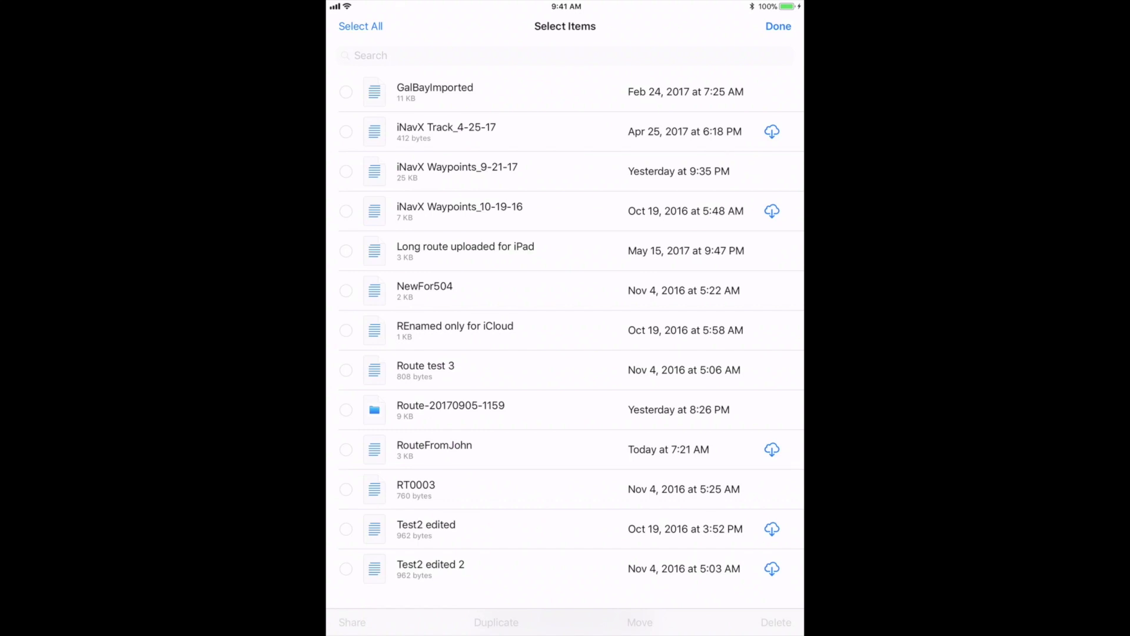
left_click(346, 449)
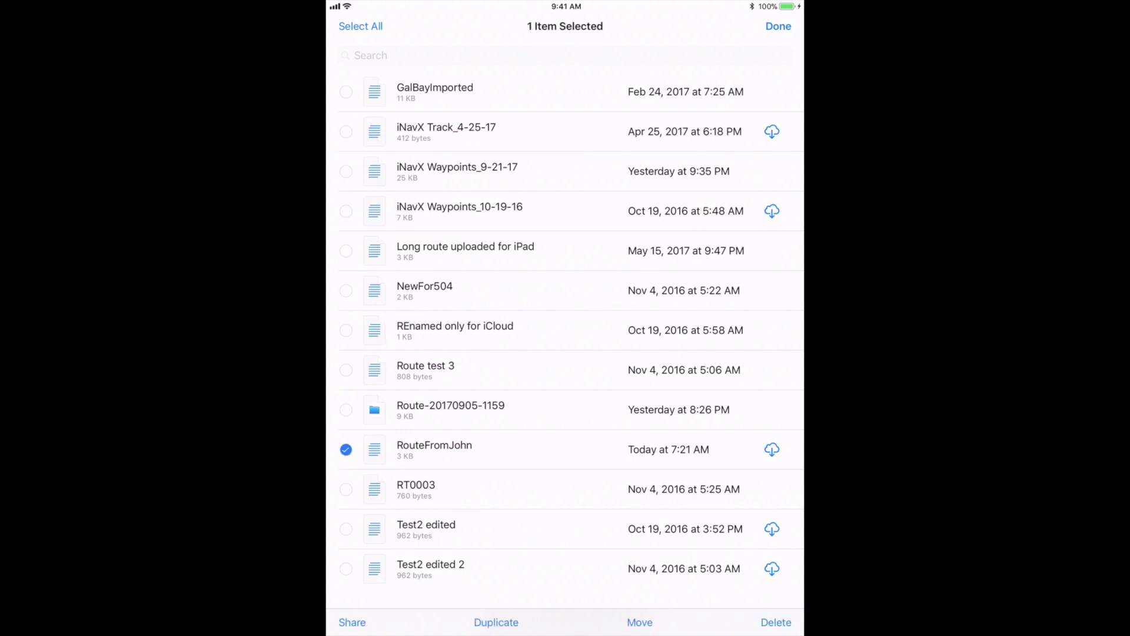
left_click(352, 622)
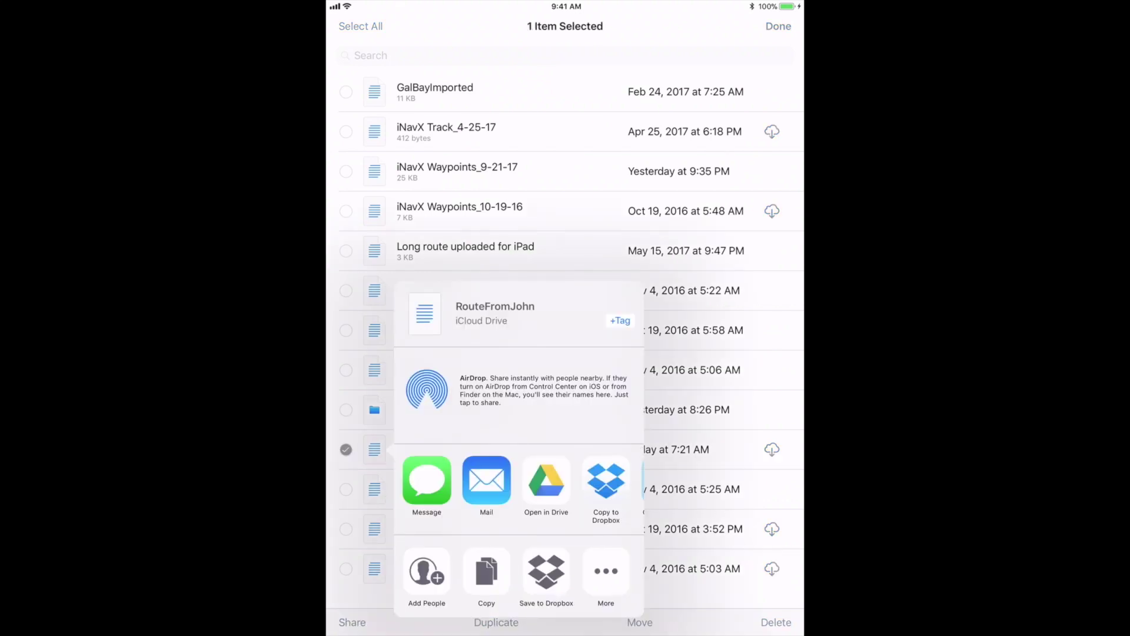
scroll(518, 480, "right", 2)
left_click(544, 480)
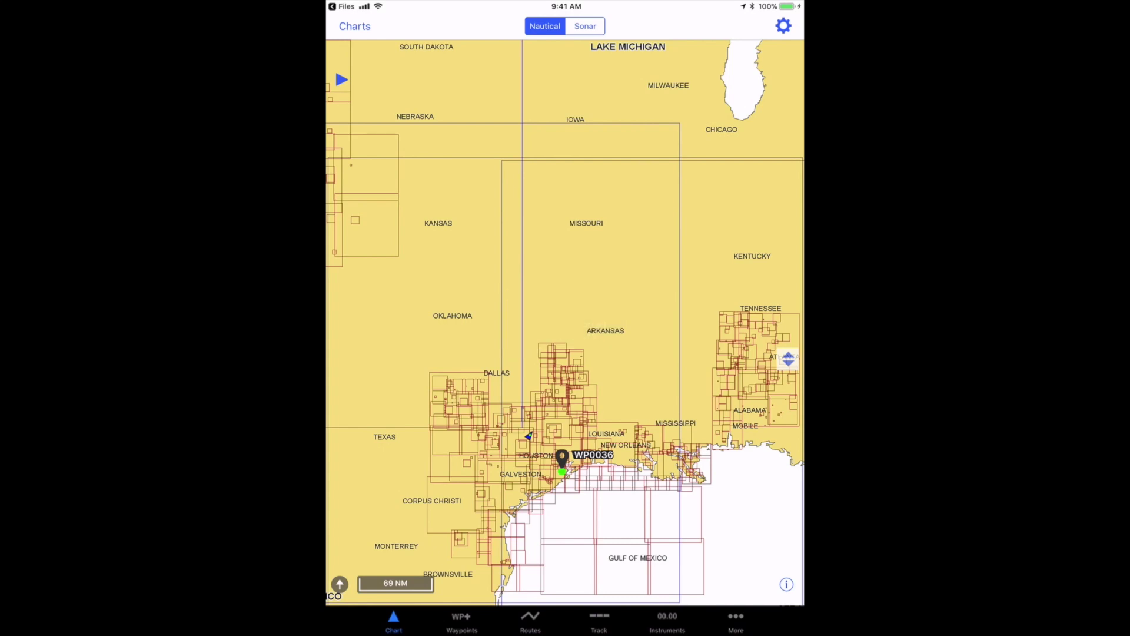
left_click(530, 621)
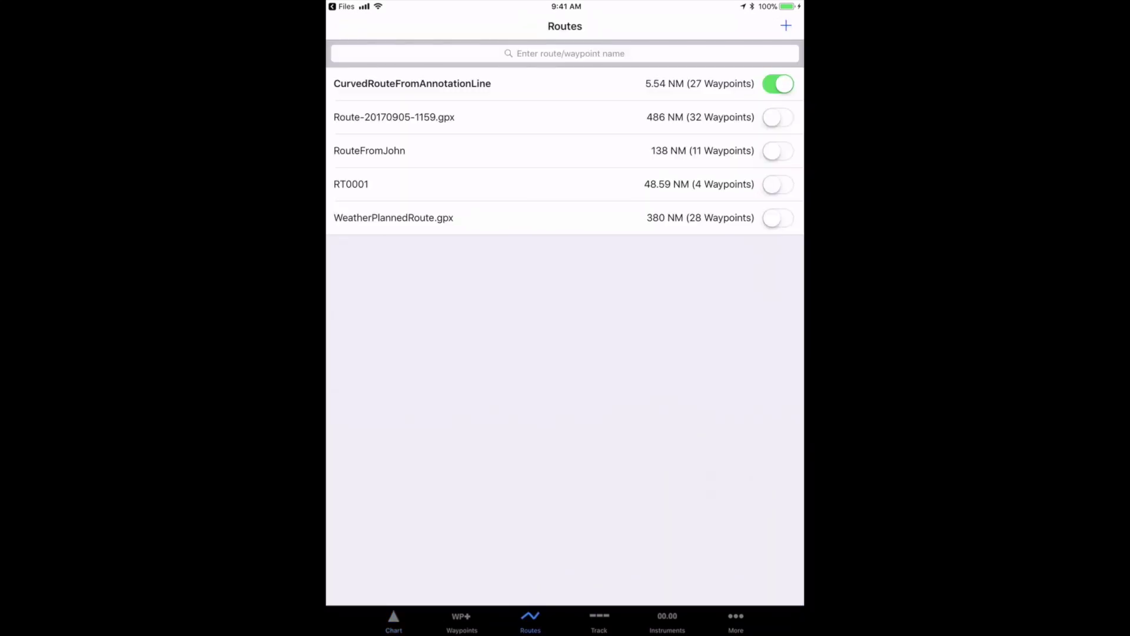
left_click(777, 151)
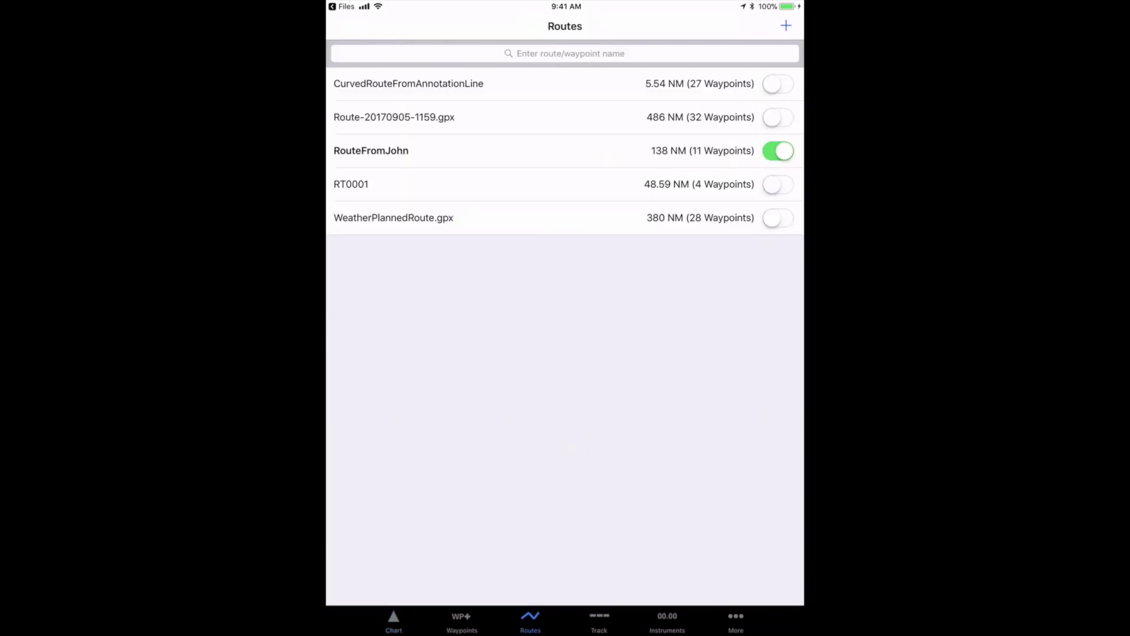
left_click(393, 621)
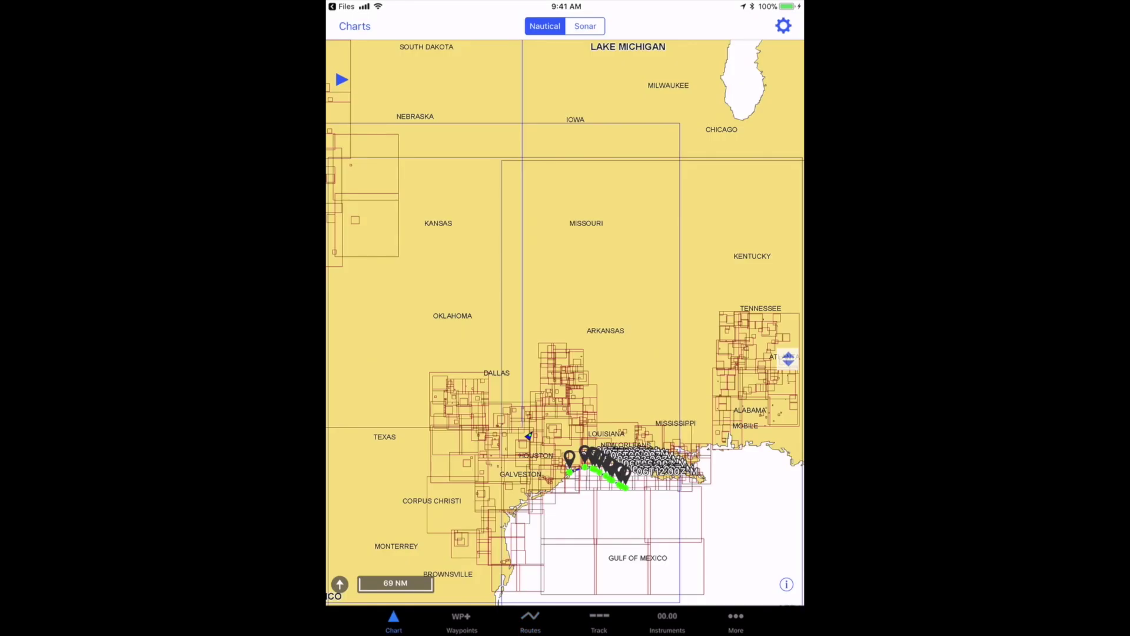